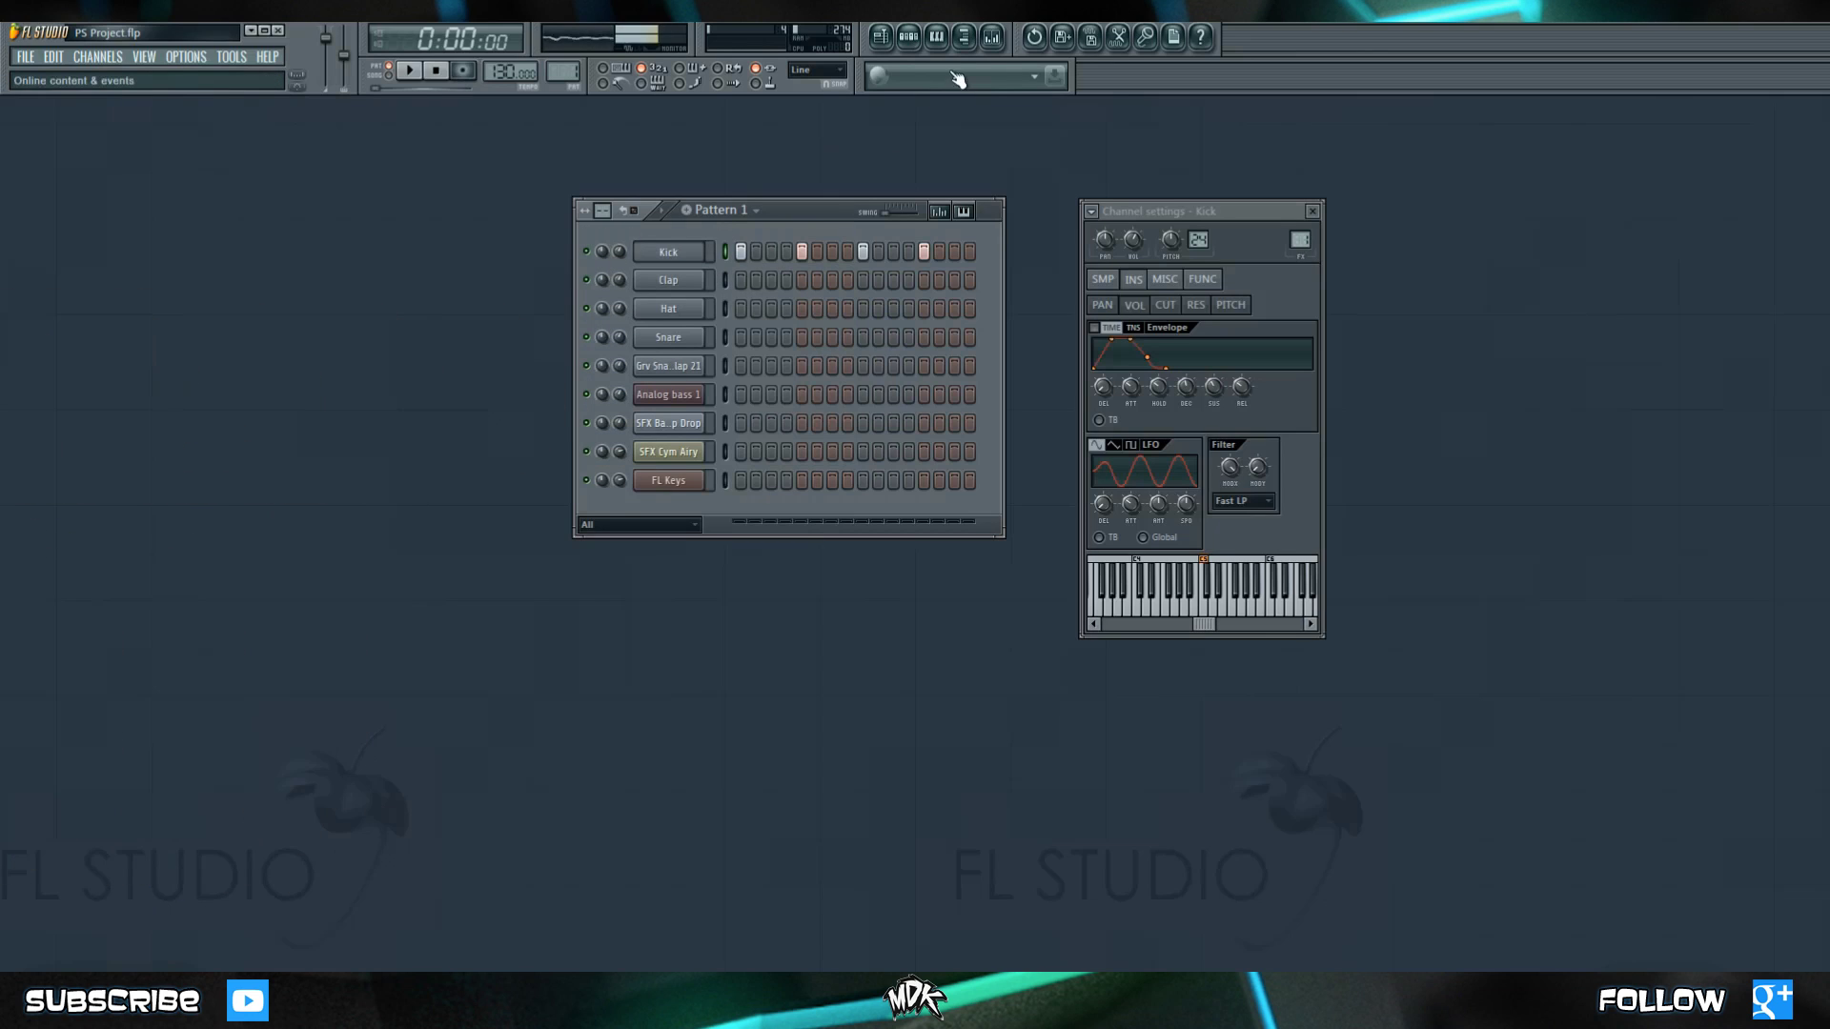
Show the browser and preview the CHR_Heaven_C6 sample from the Legacy pack's Choirs instruments
click(963, 37)
scroll(61, 362, down, 4)
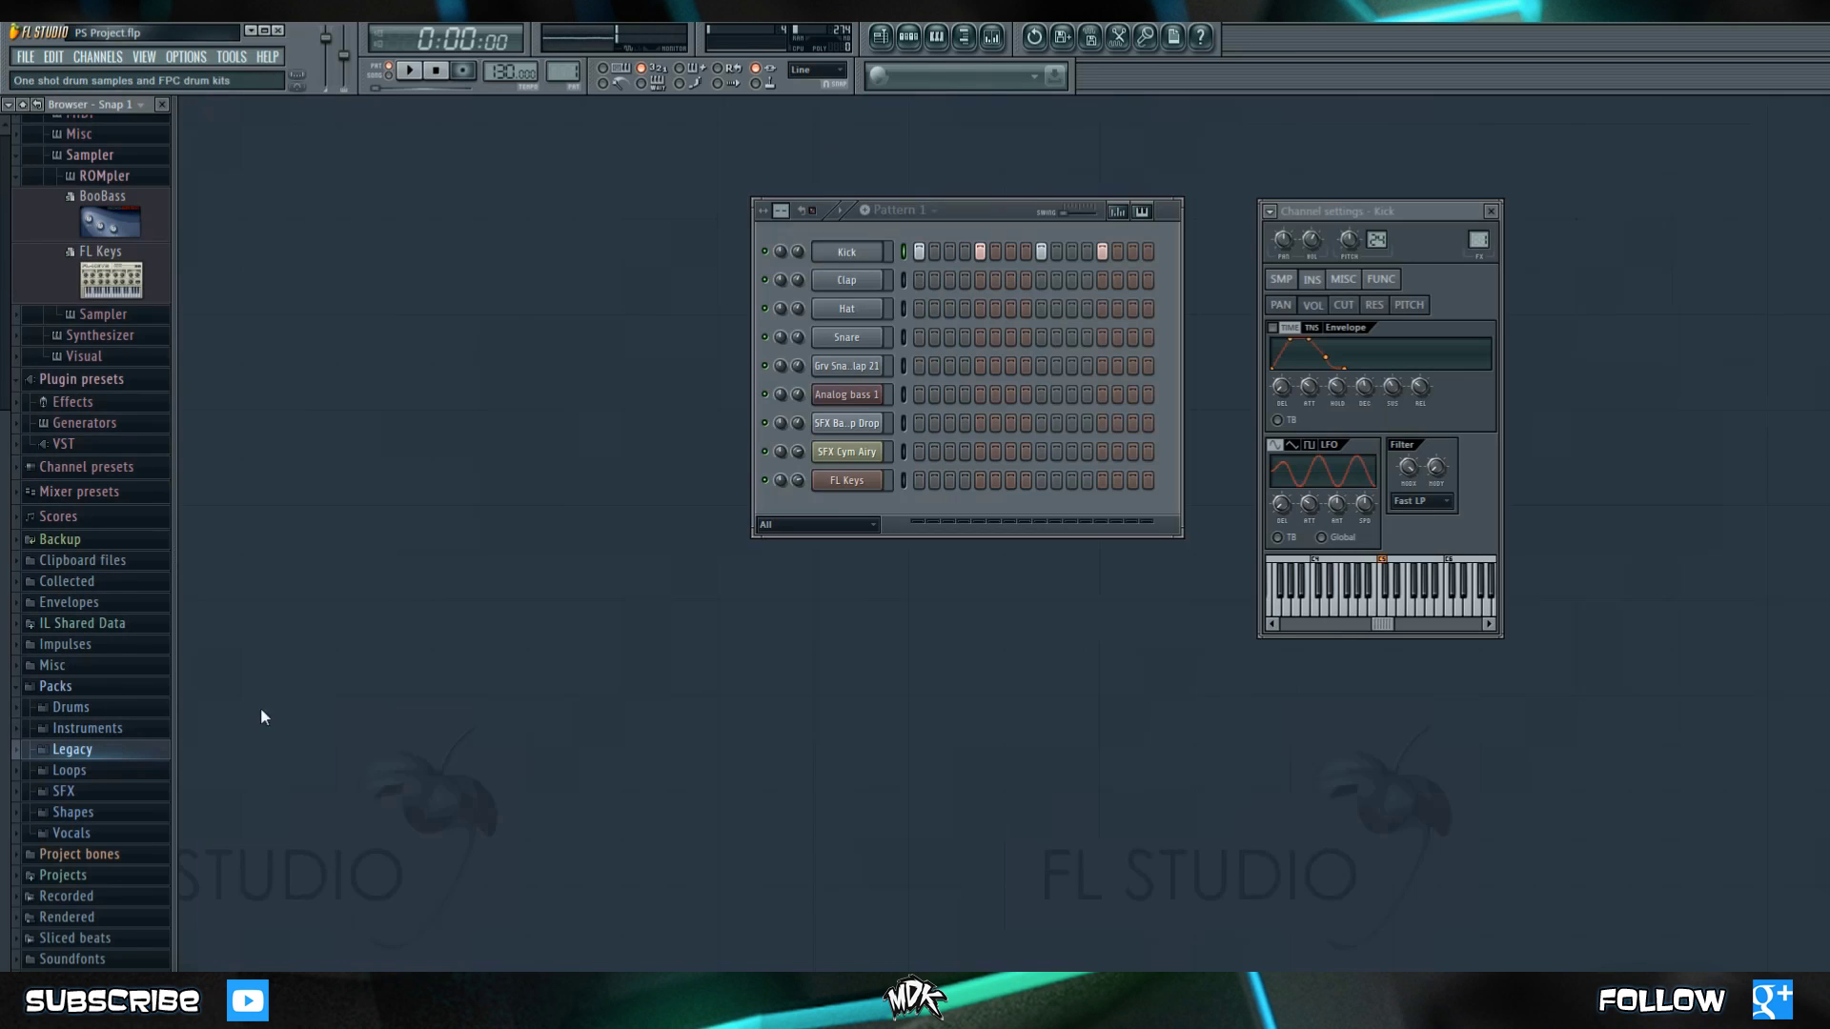
click(108, 752)
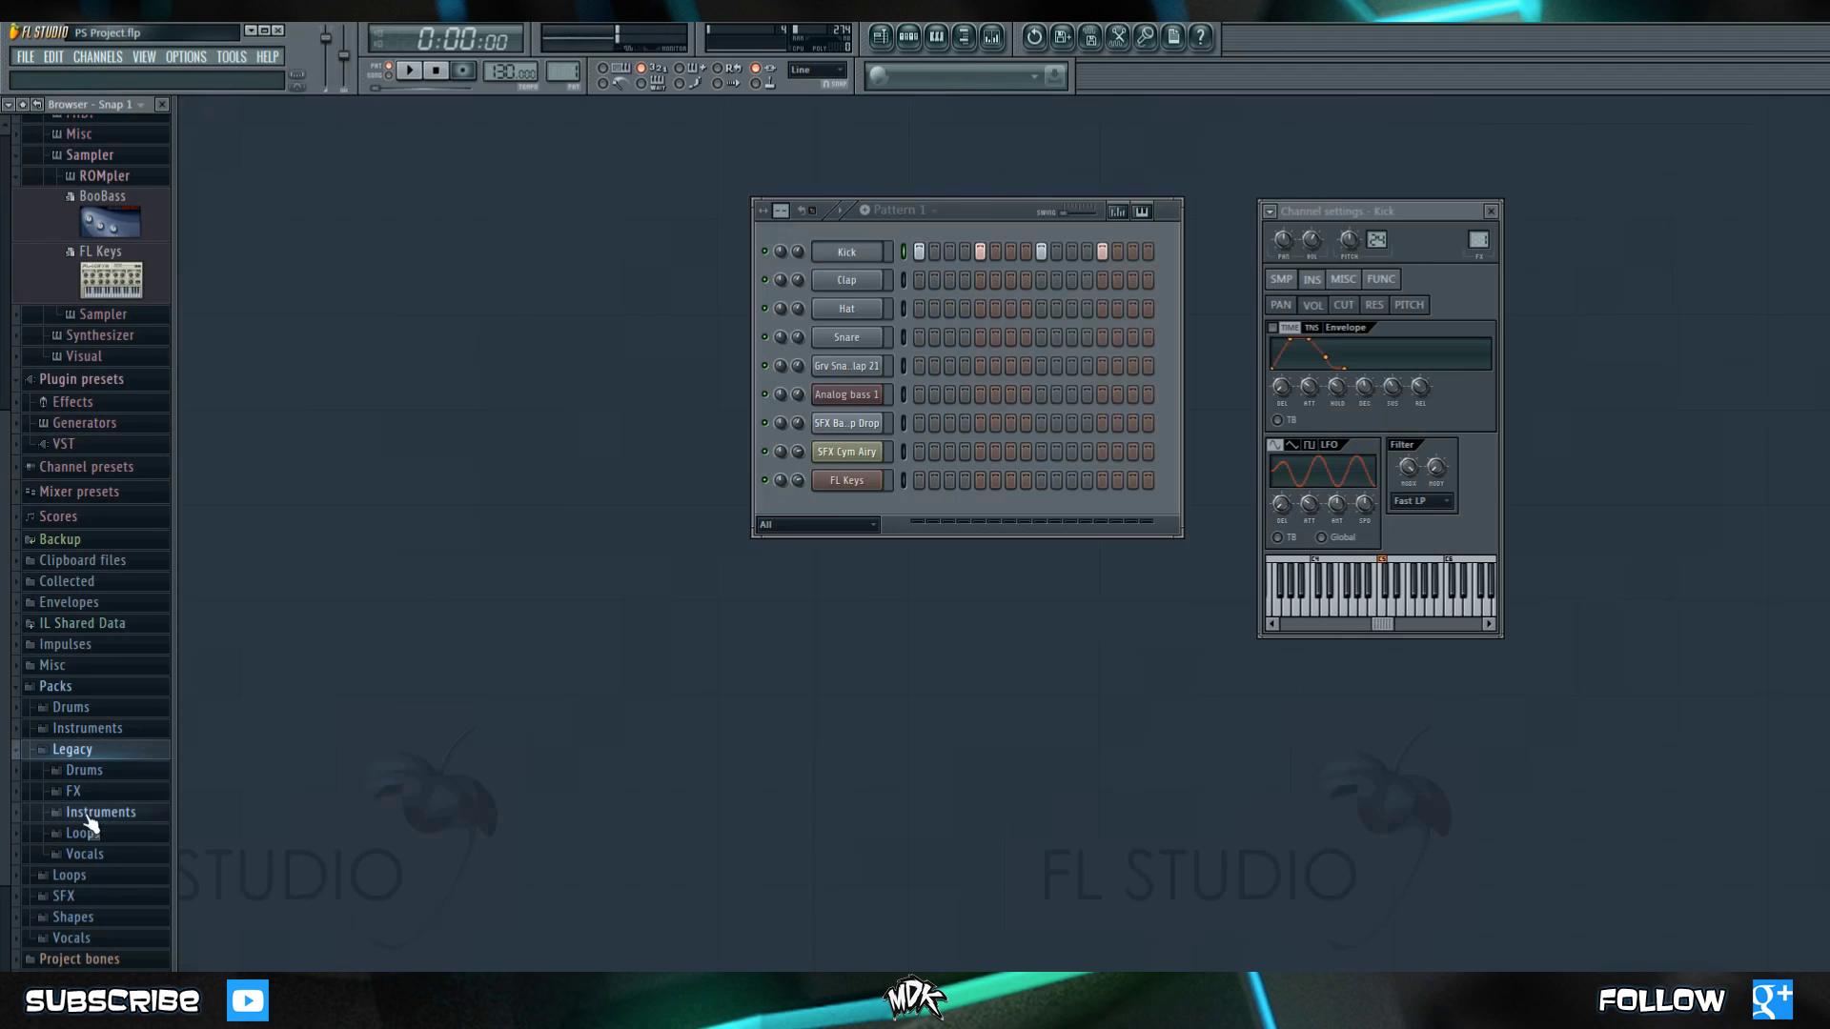
click(101, 814)
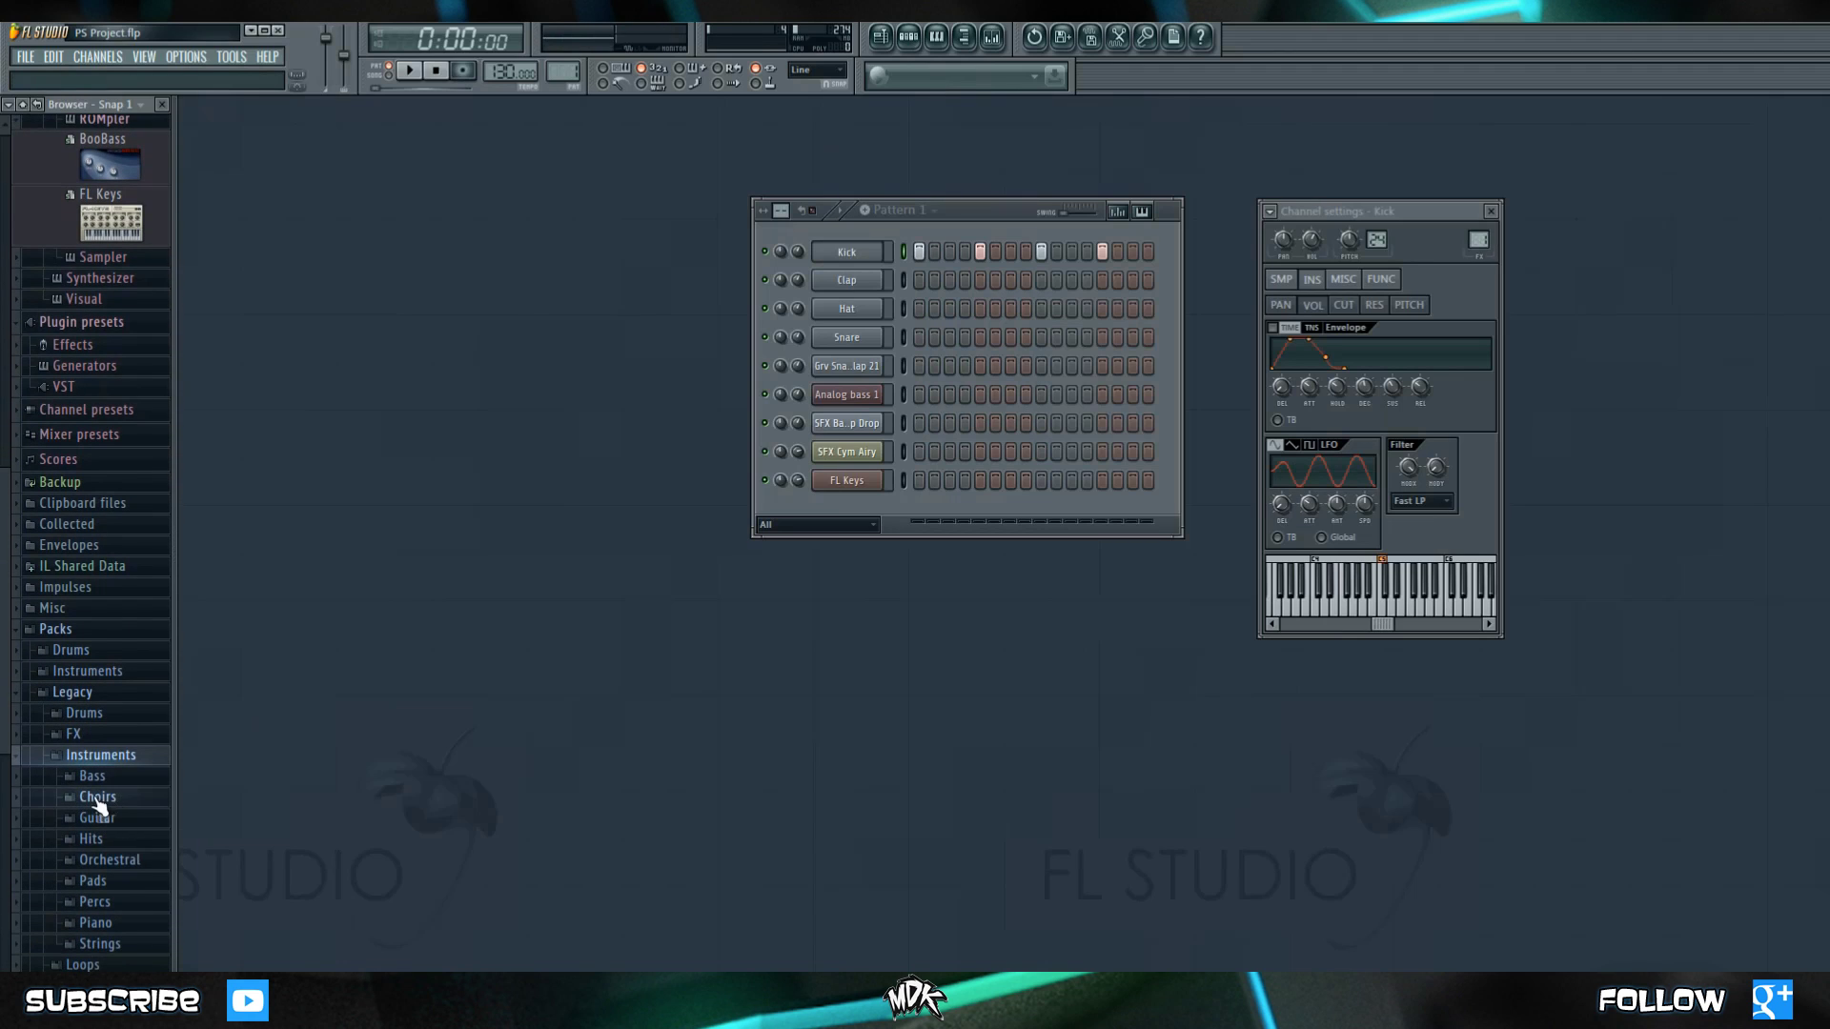
click(96, 801)
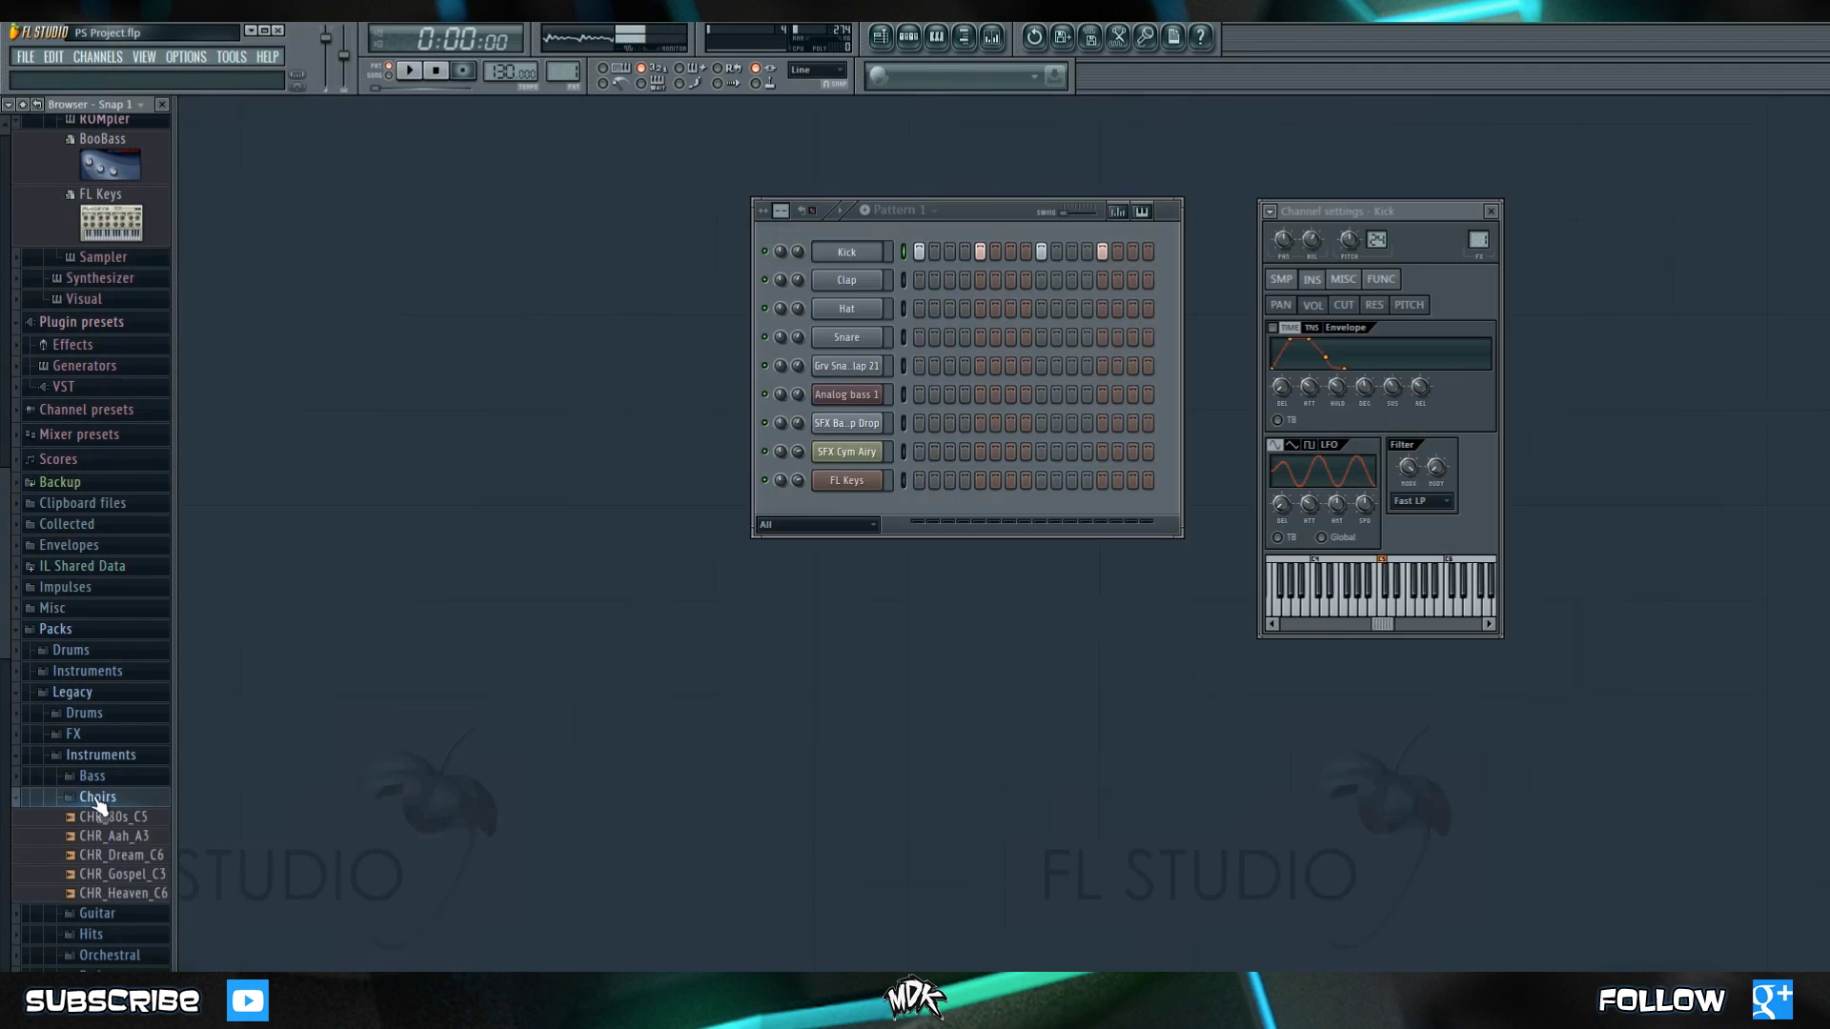
click(110, 894)
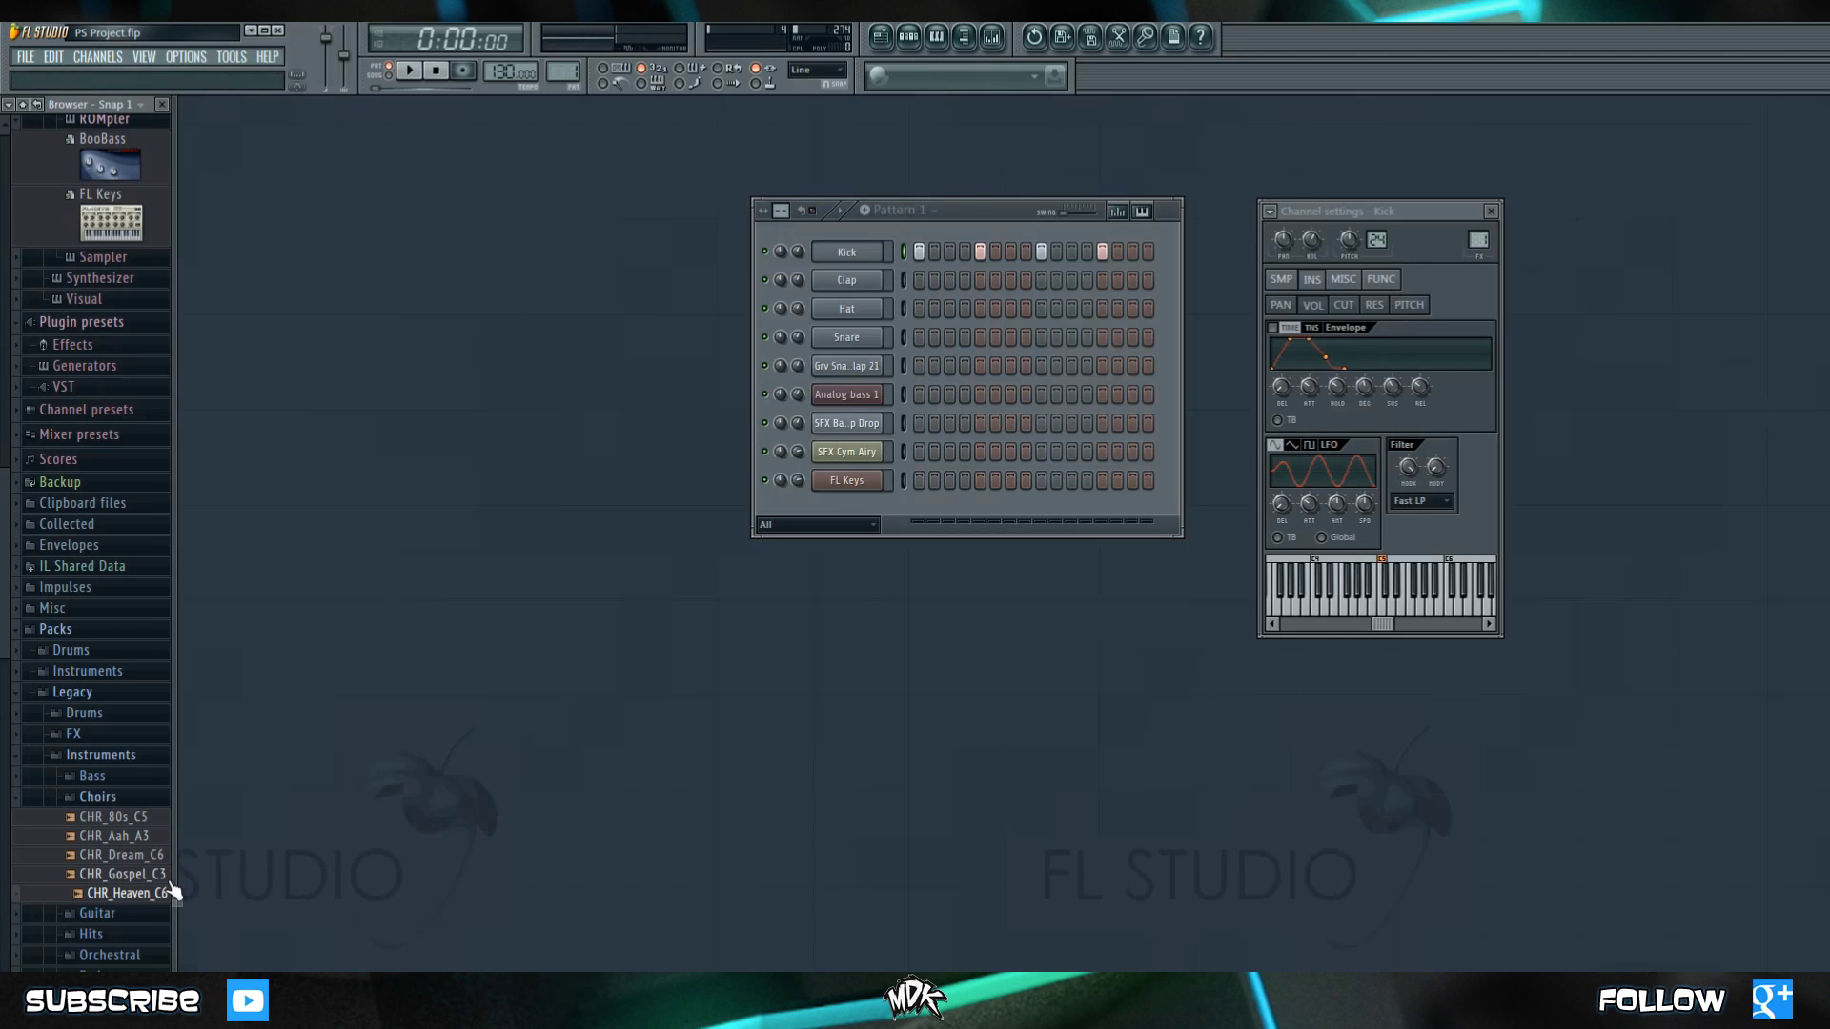
Add the CHR_Heaven_C6 sample as a new channel below FL Keys and hide the browser
drag(129, 893, 827, 498)
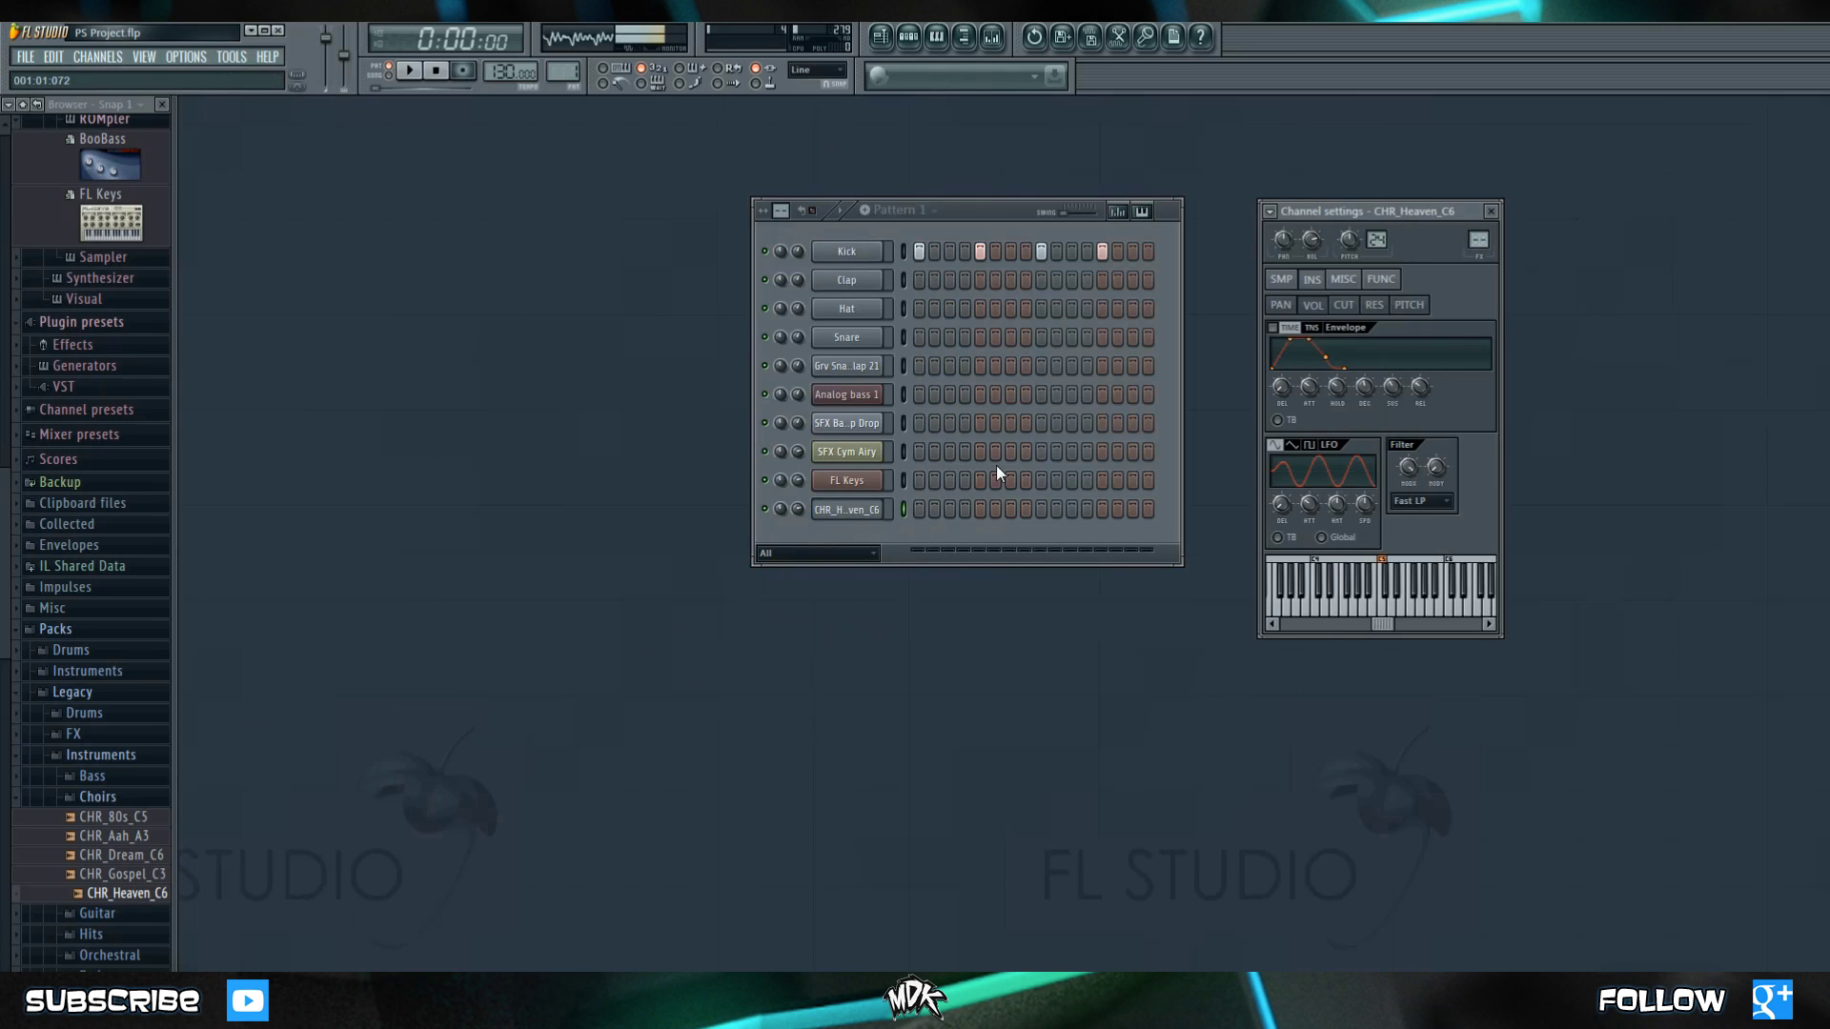
click(903, 508)
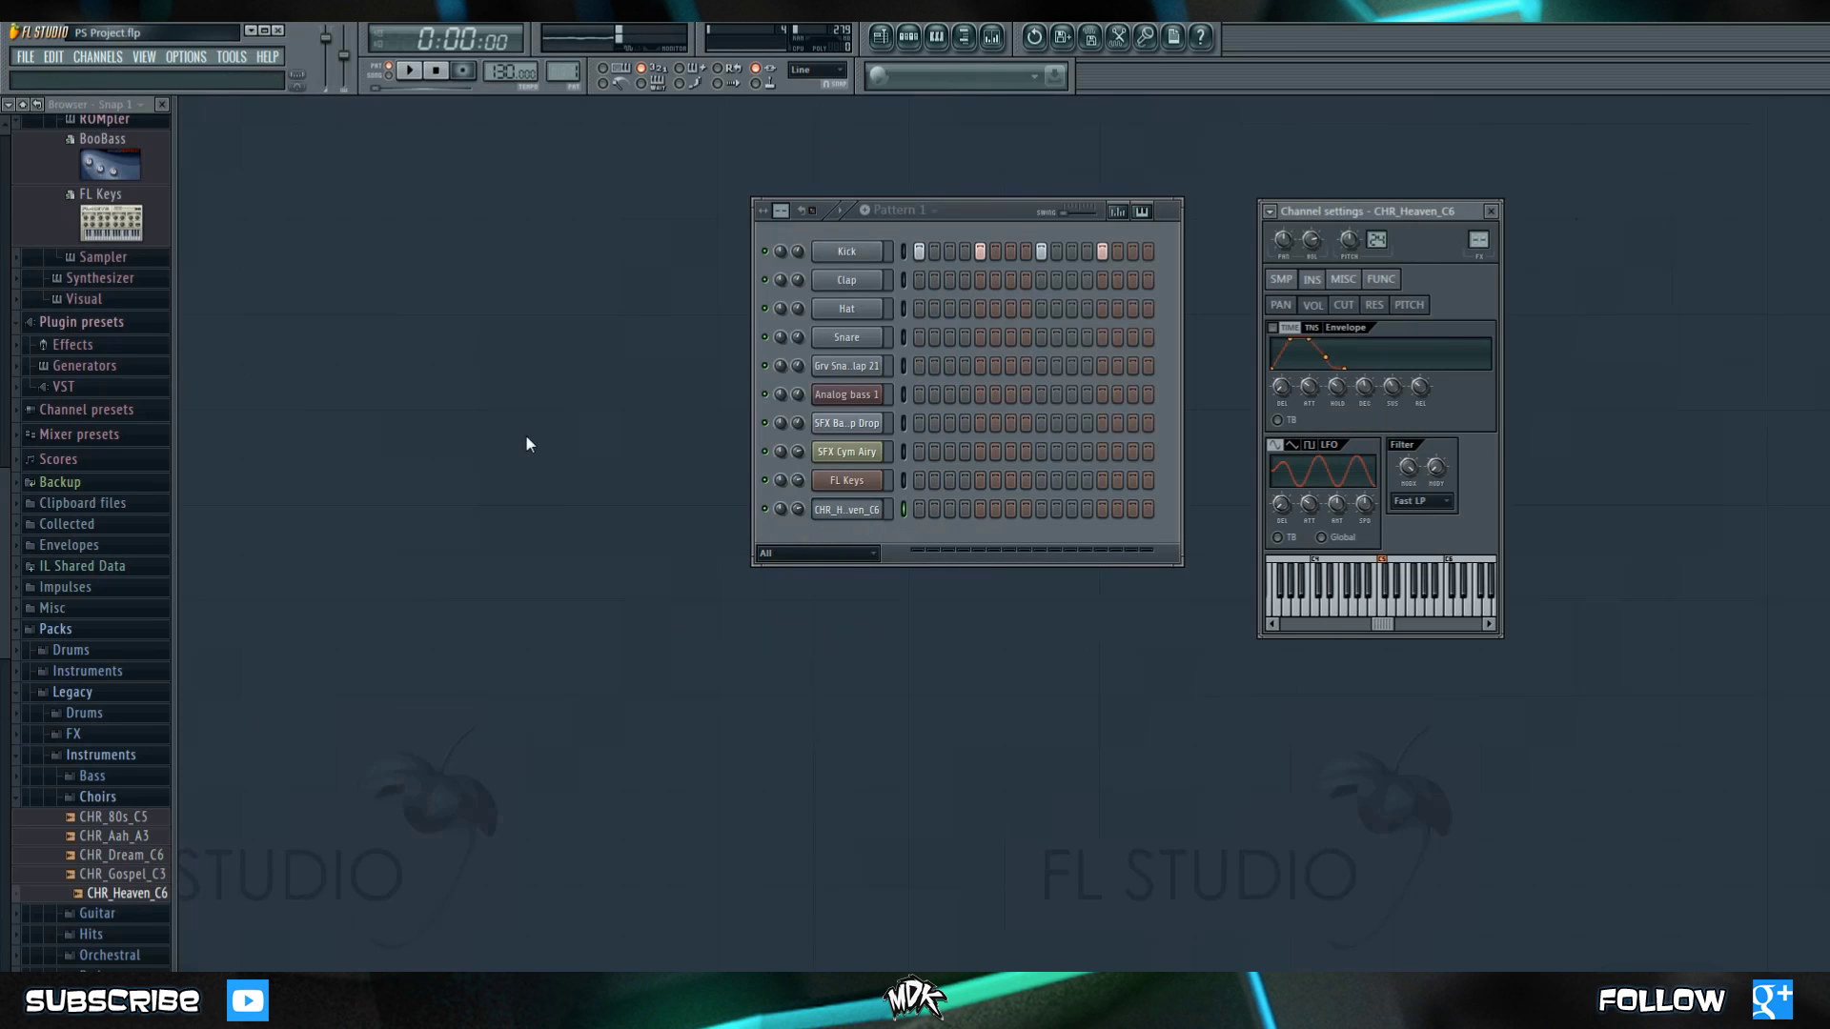
click(162, 103)
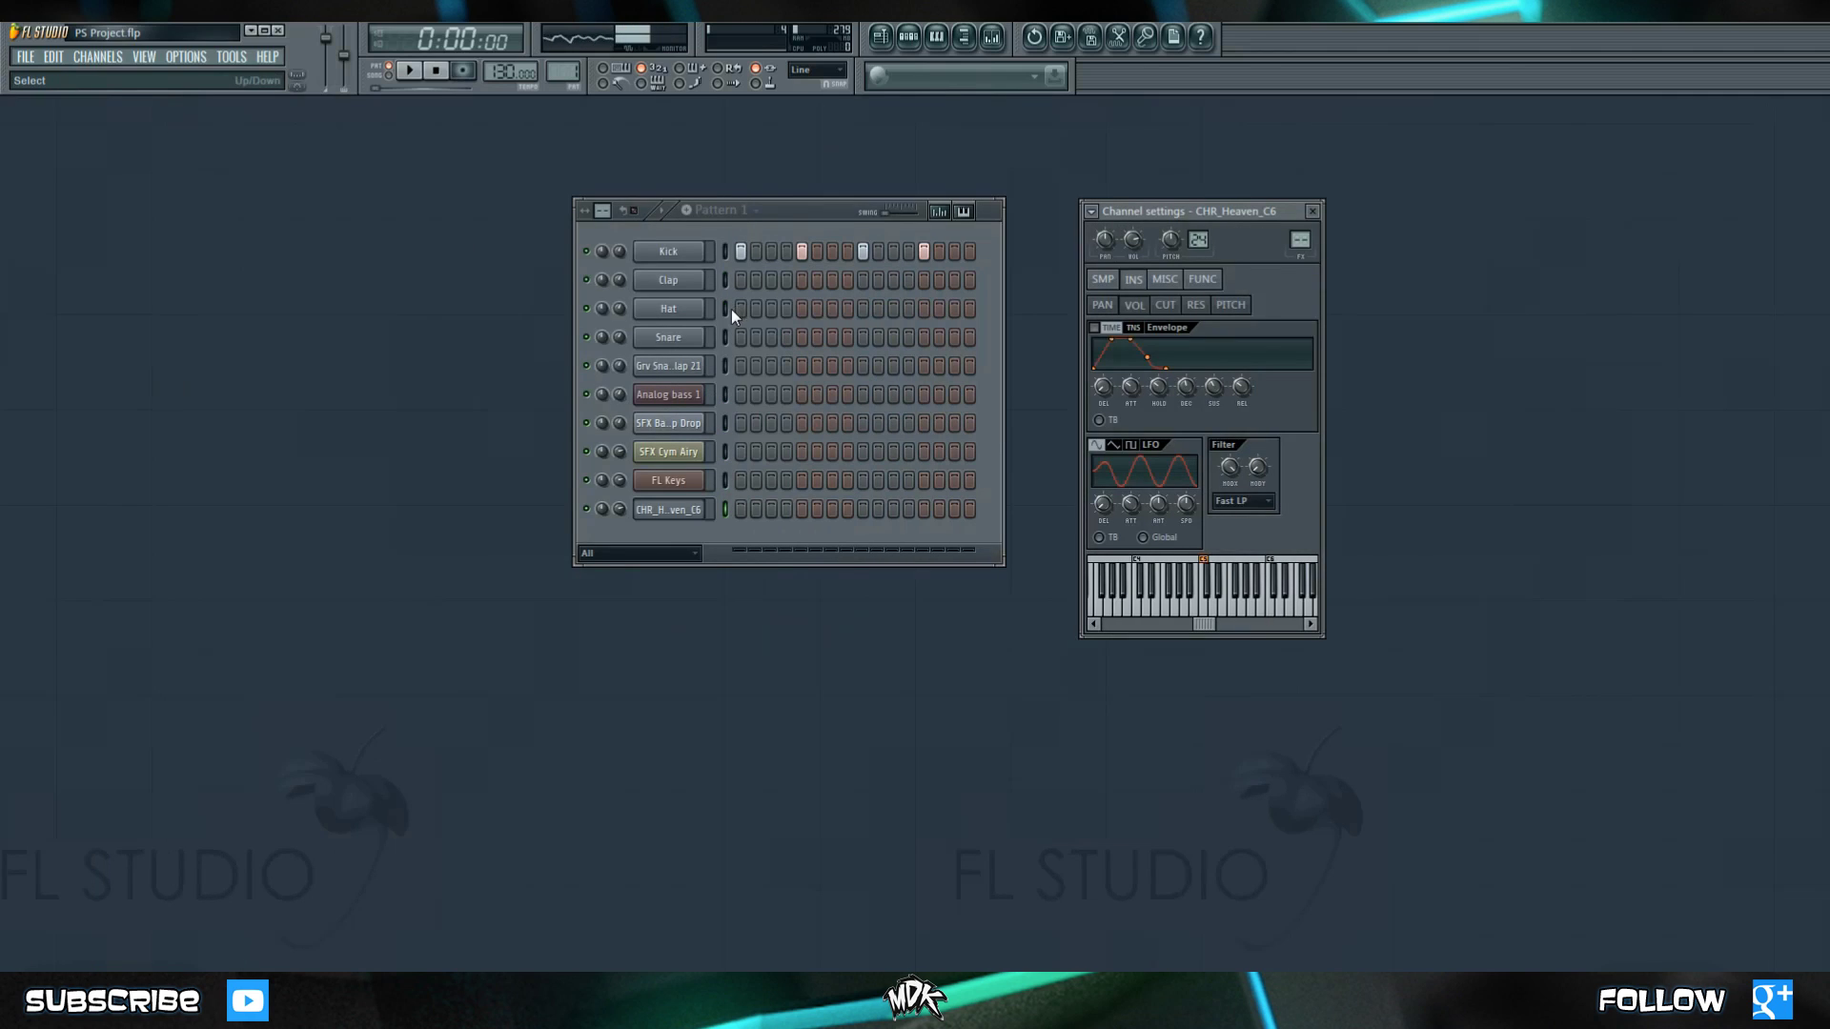
Show the panning modulation settings of the CHR_Heaven_C6 channel and try different LFO amounts, ending above the centre value
click(683, 510)
click(682, 510)
click(1108, 304)
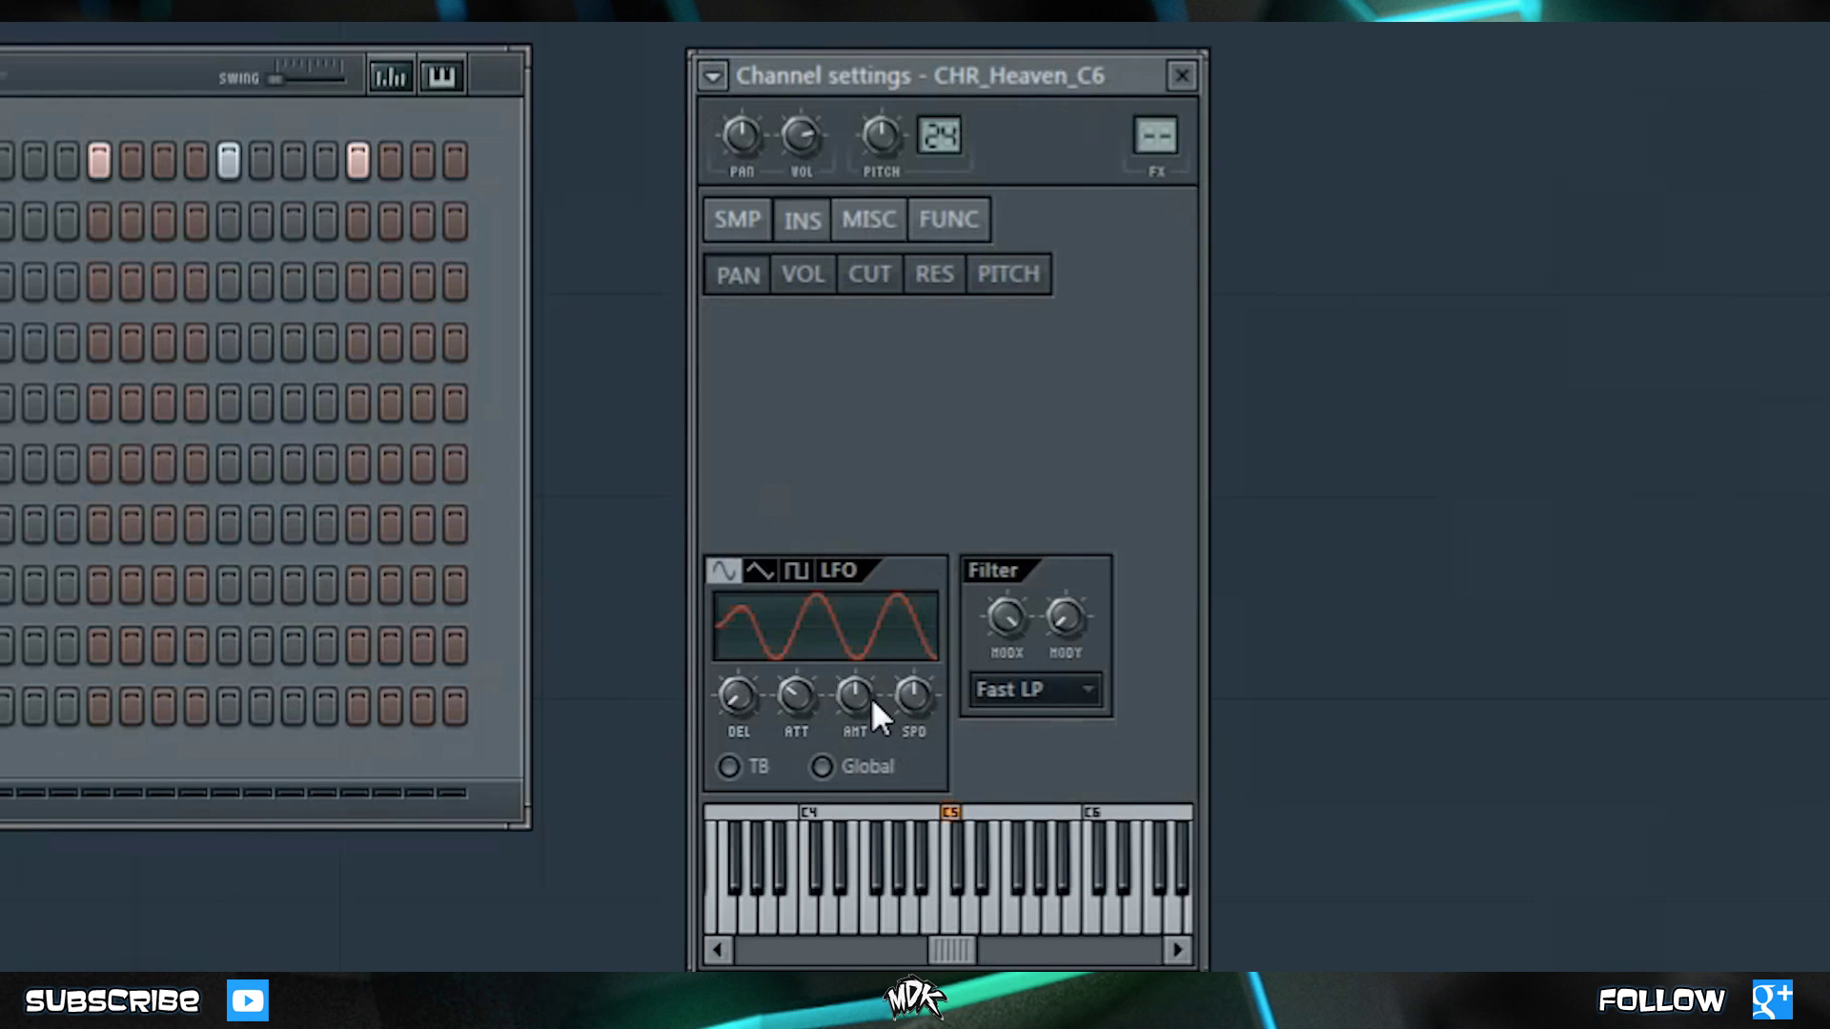
drag(855, 700, 856, 658)
drag(860, 693, 871, 684)
drag(855, 698, 856, 682)
drag(848, 695, 848, 729)
drag(853, 714, 853, 688)
drag(853, 688, 854, 703)
Slow down the panning LFO's speed, then make it clearly faster
drag(923, 700, 923, 659)
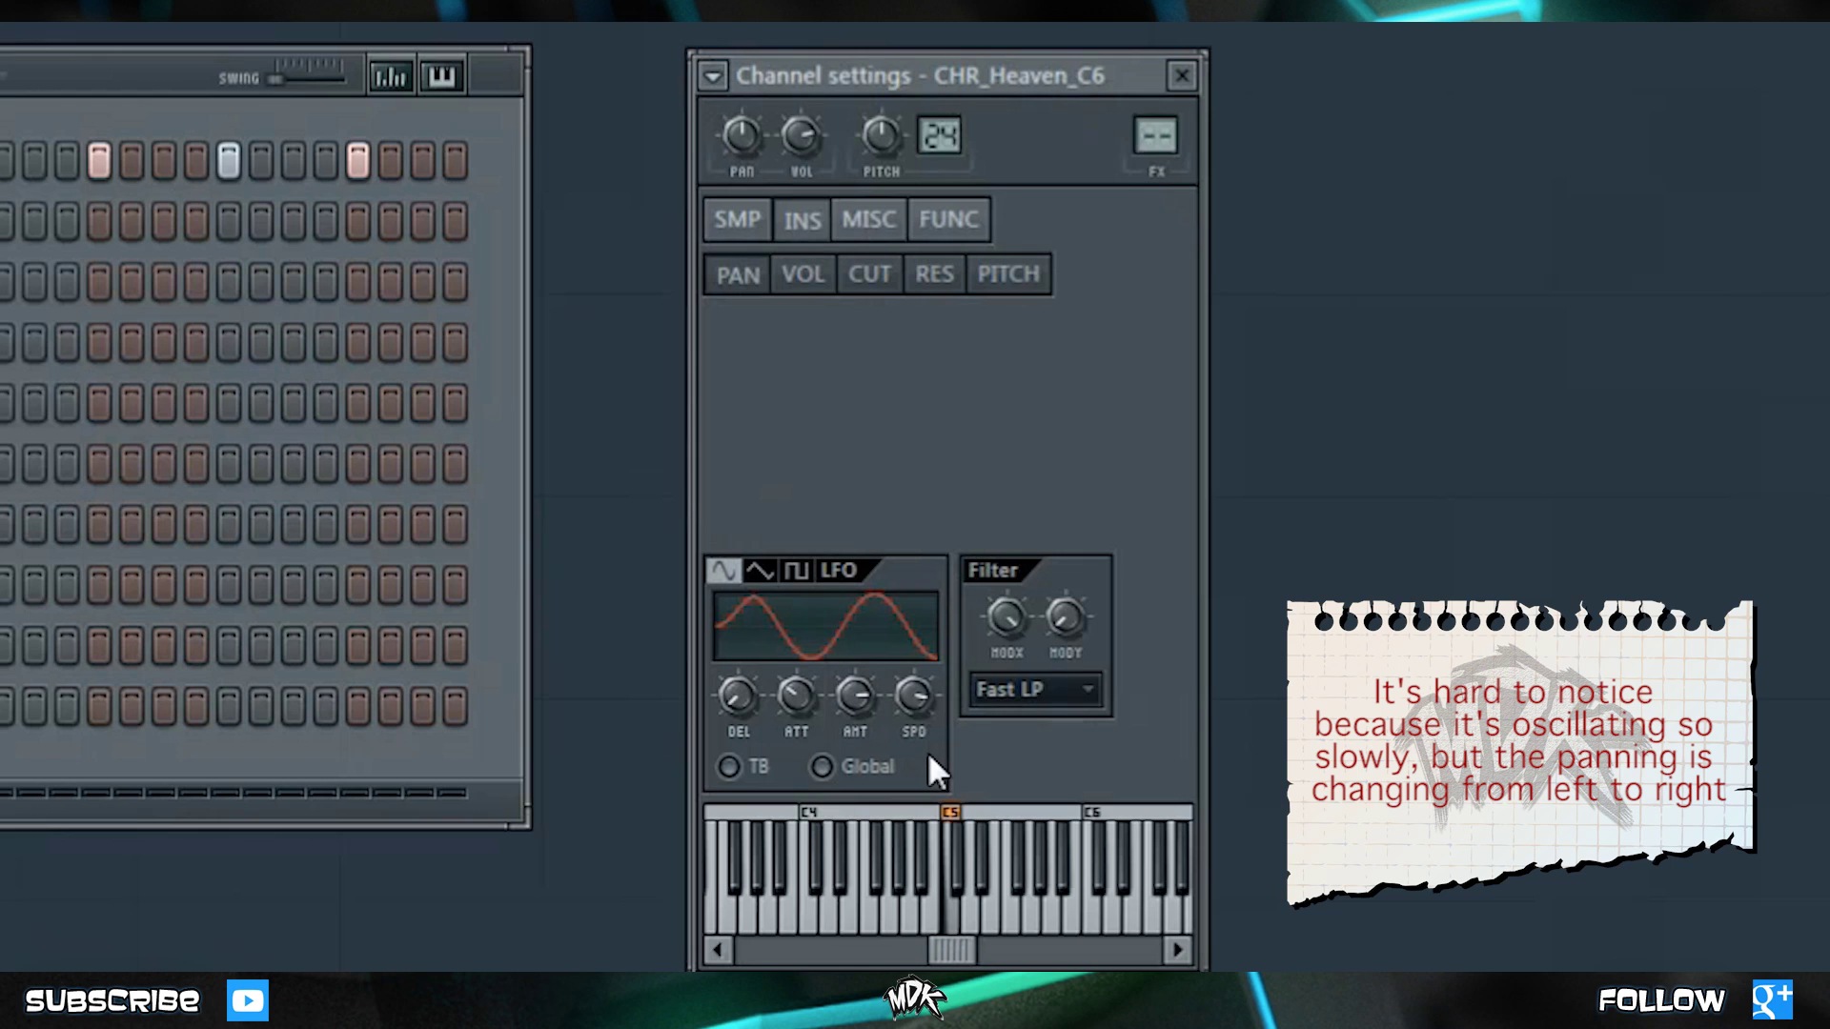
drag(916, 695, 916, 648)
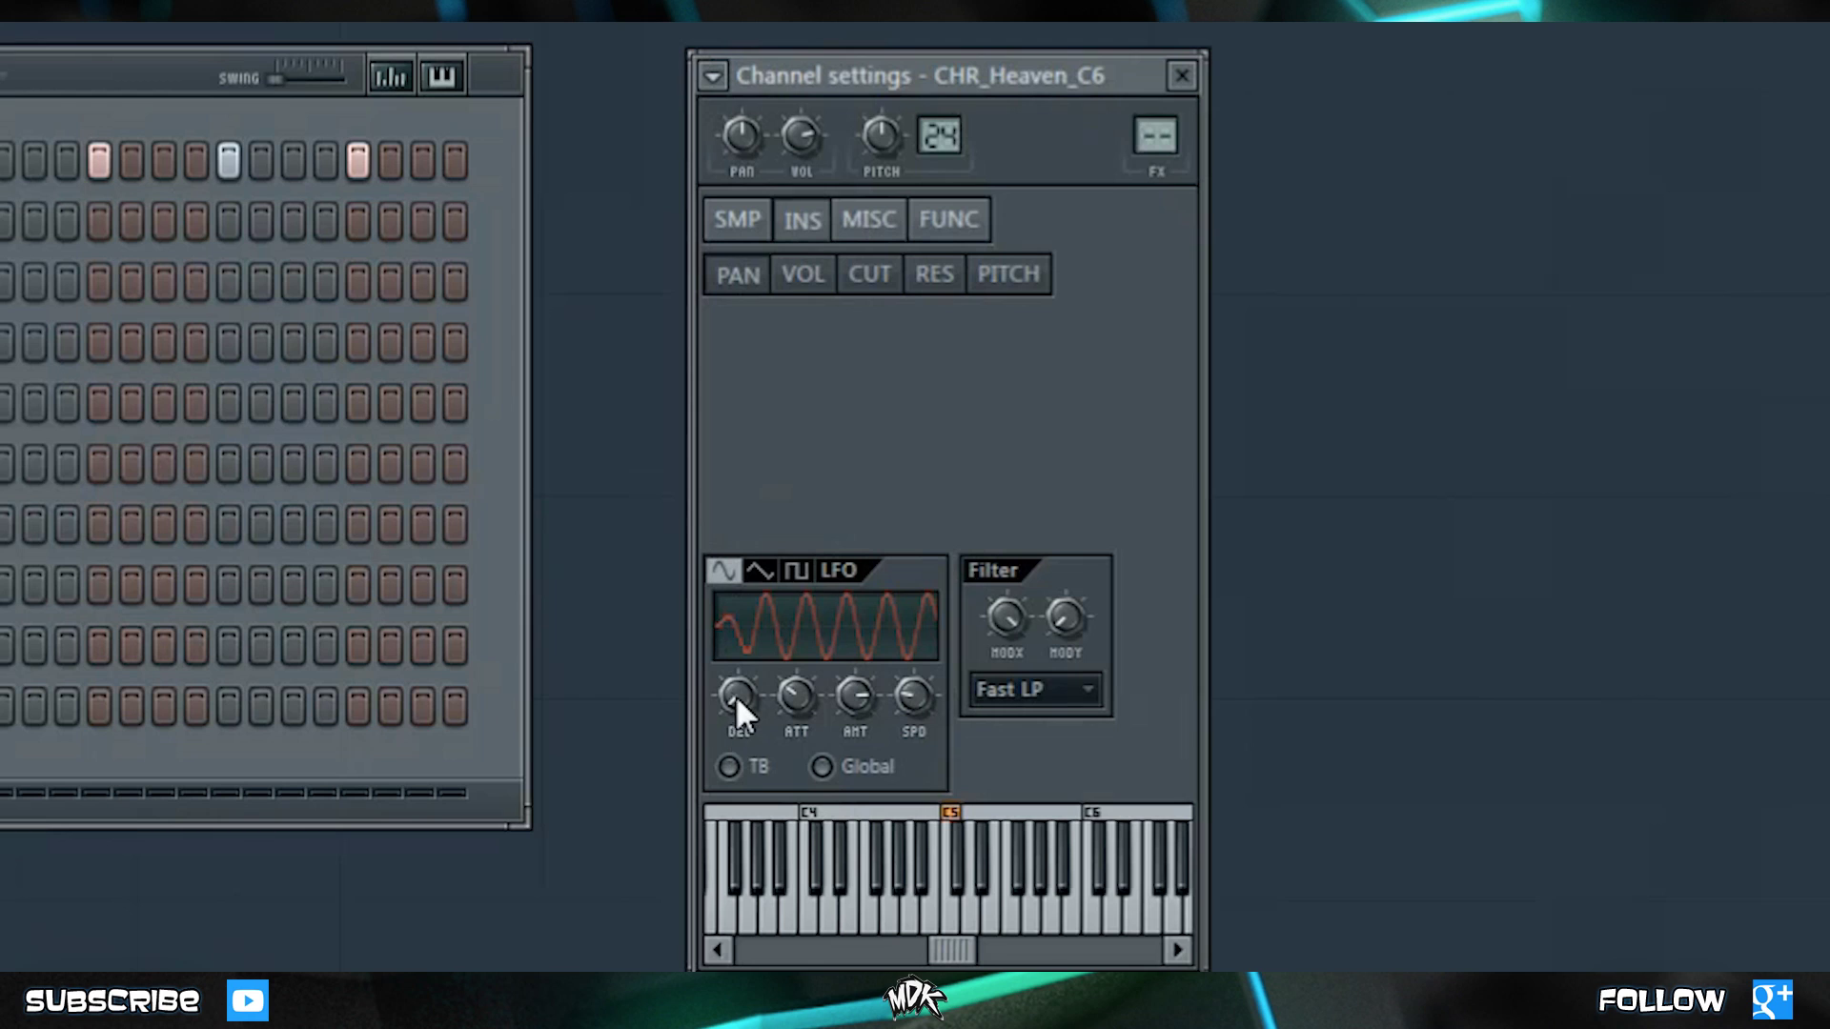
Raise the panning LFO's predelay and set it to exactly 4 steps
drag(735, 700, 802, 608)
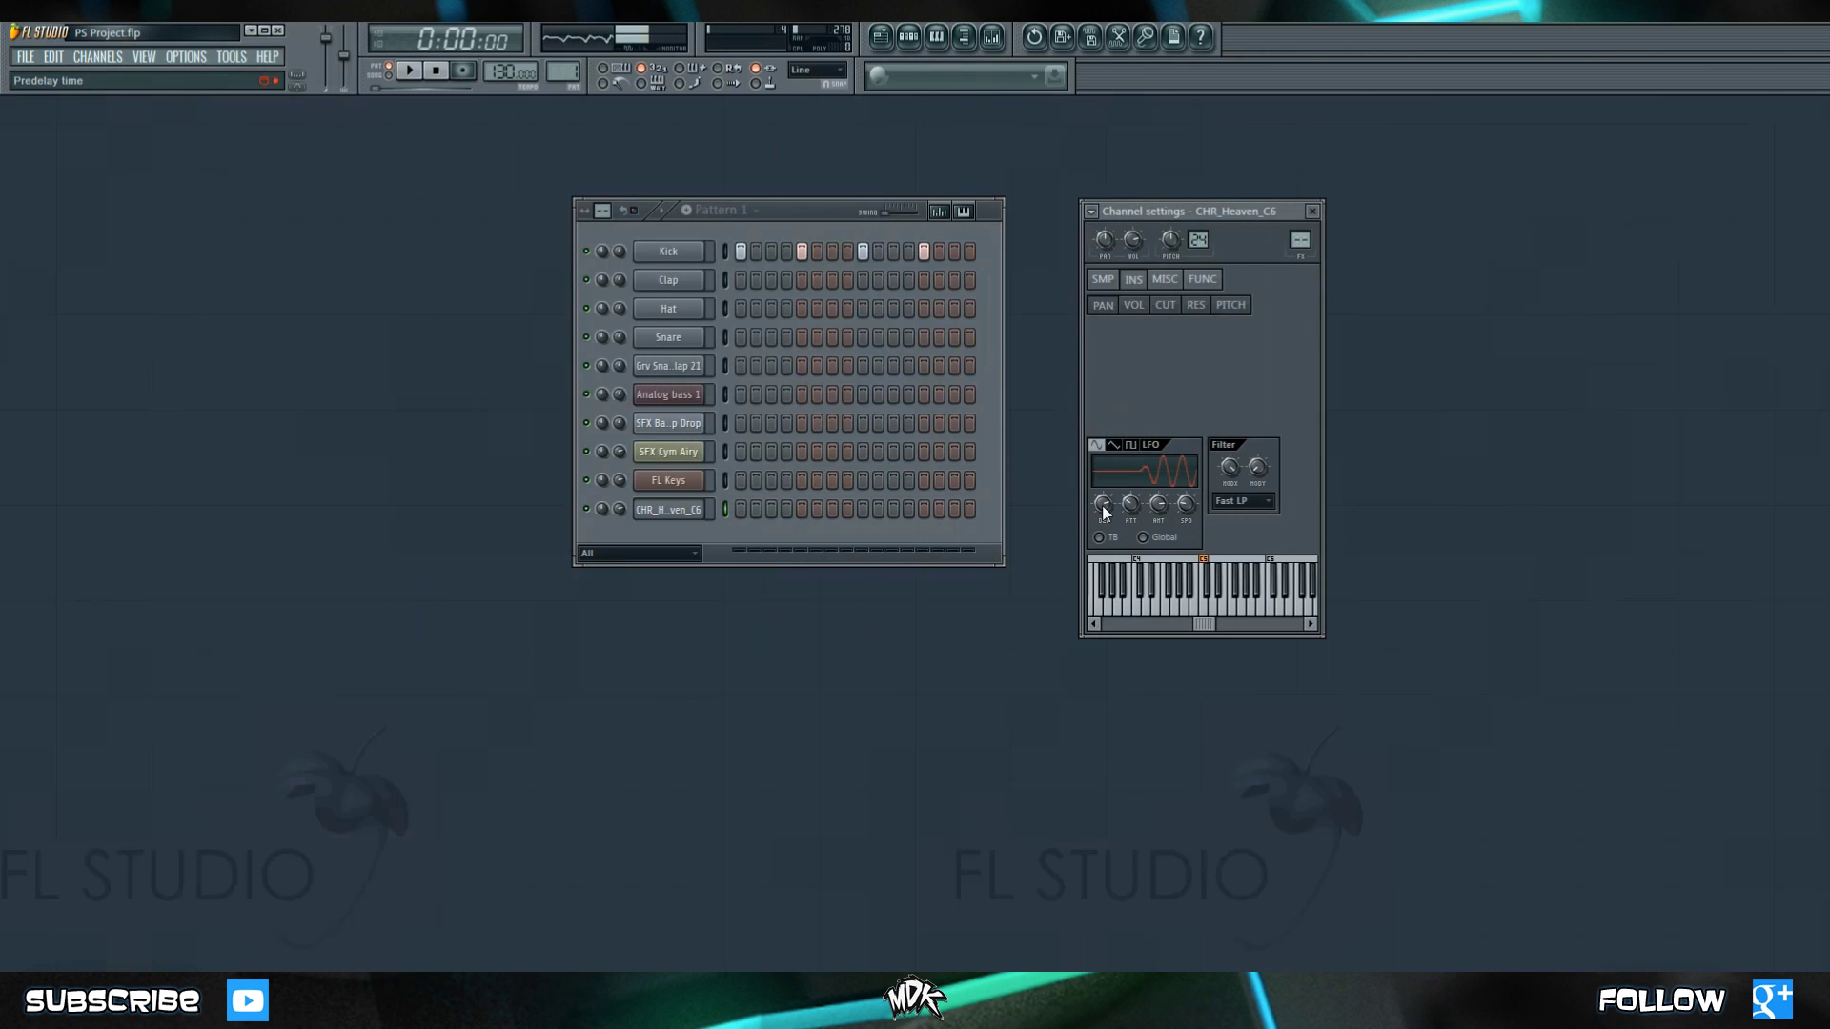
right_click(738, 699)
mouse_move(1201, 534)
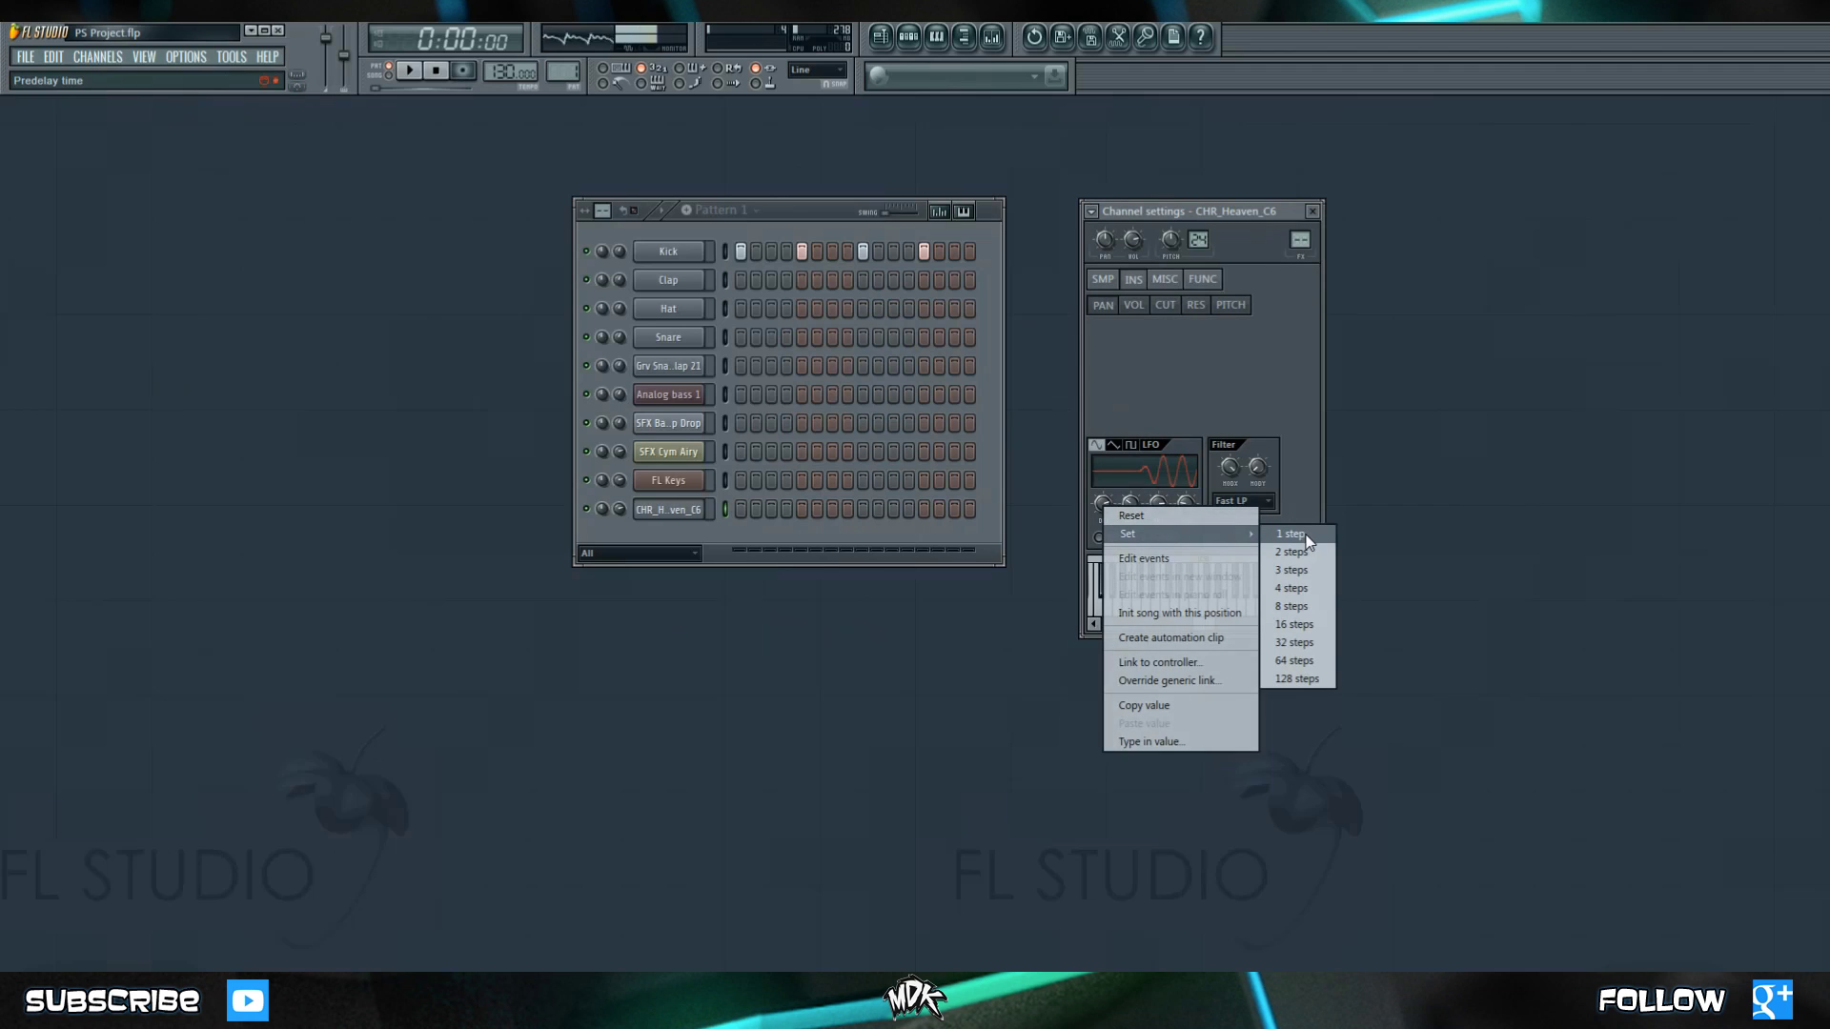
click(1312, 593)
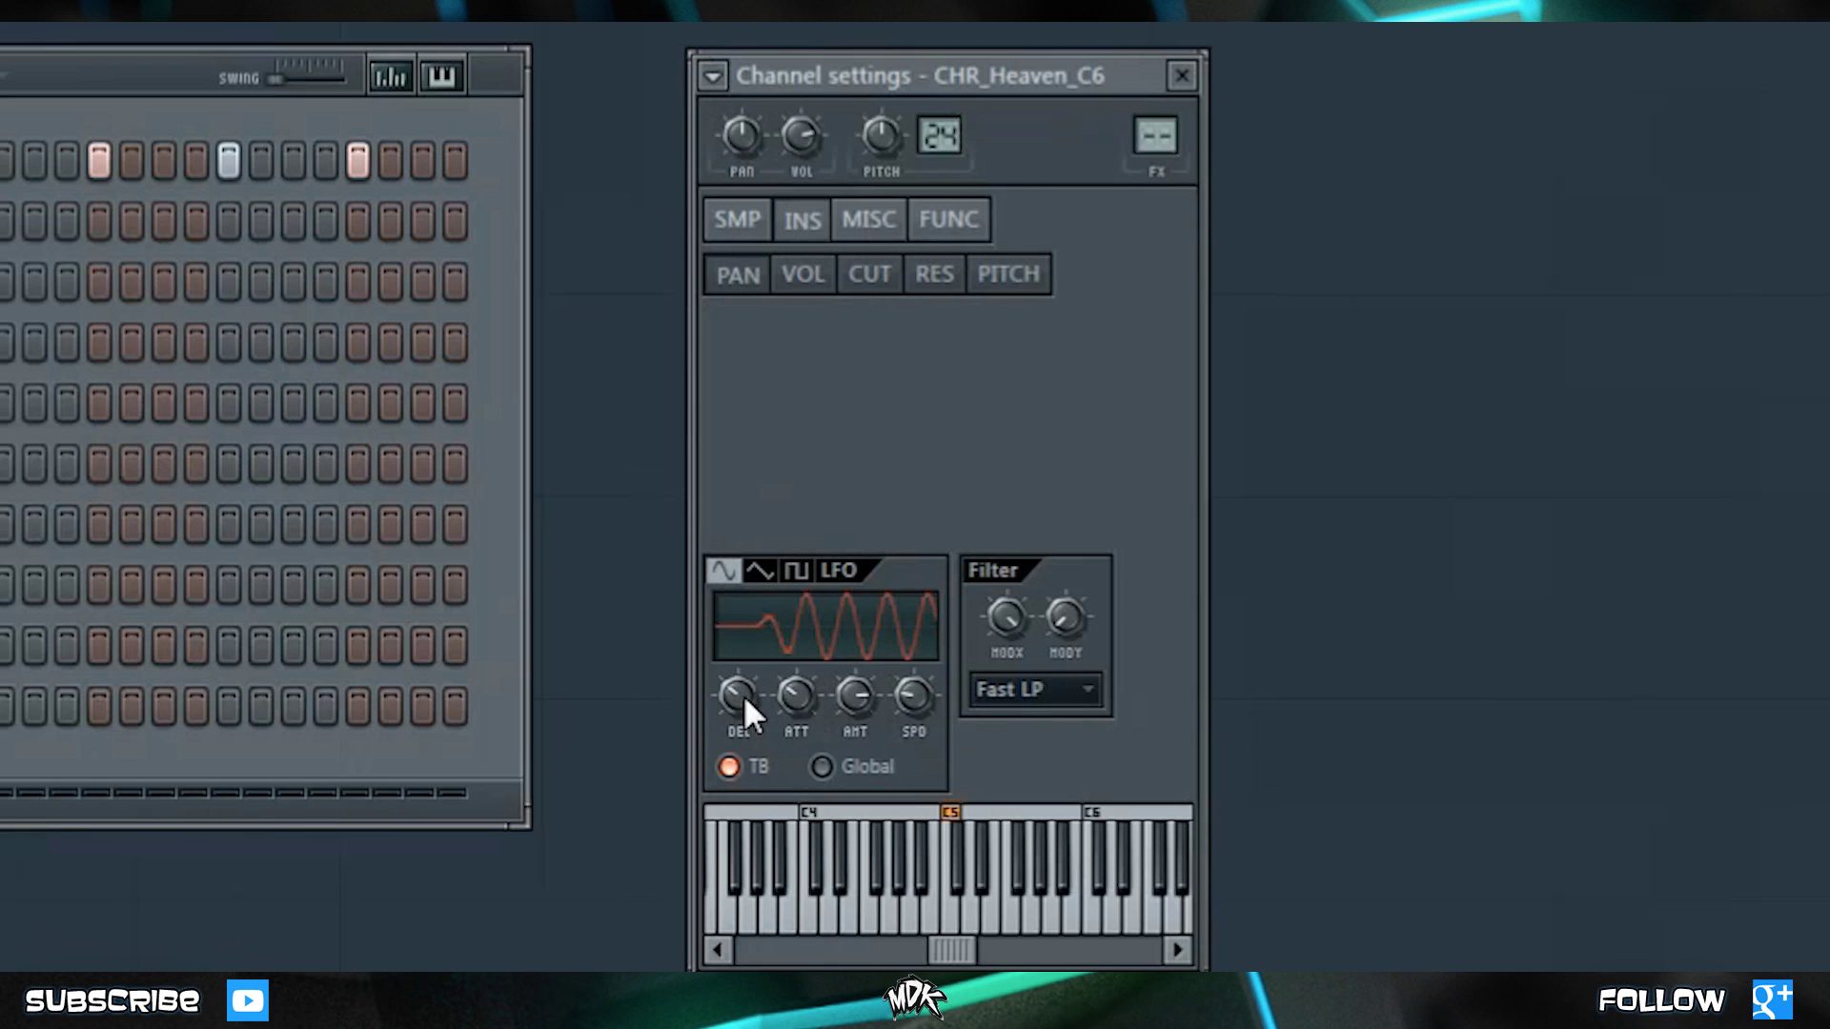
Bring the panning LFO's predelay back to its minimum and lengthen its attack
drag(741, 695, 742, 752)
drag(797, 695, 798, 697)
drag(796, 695, 796, 640)
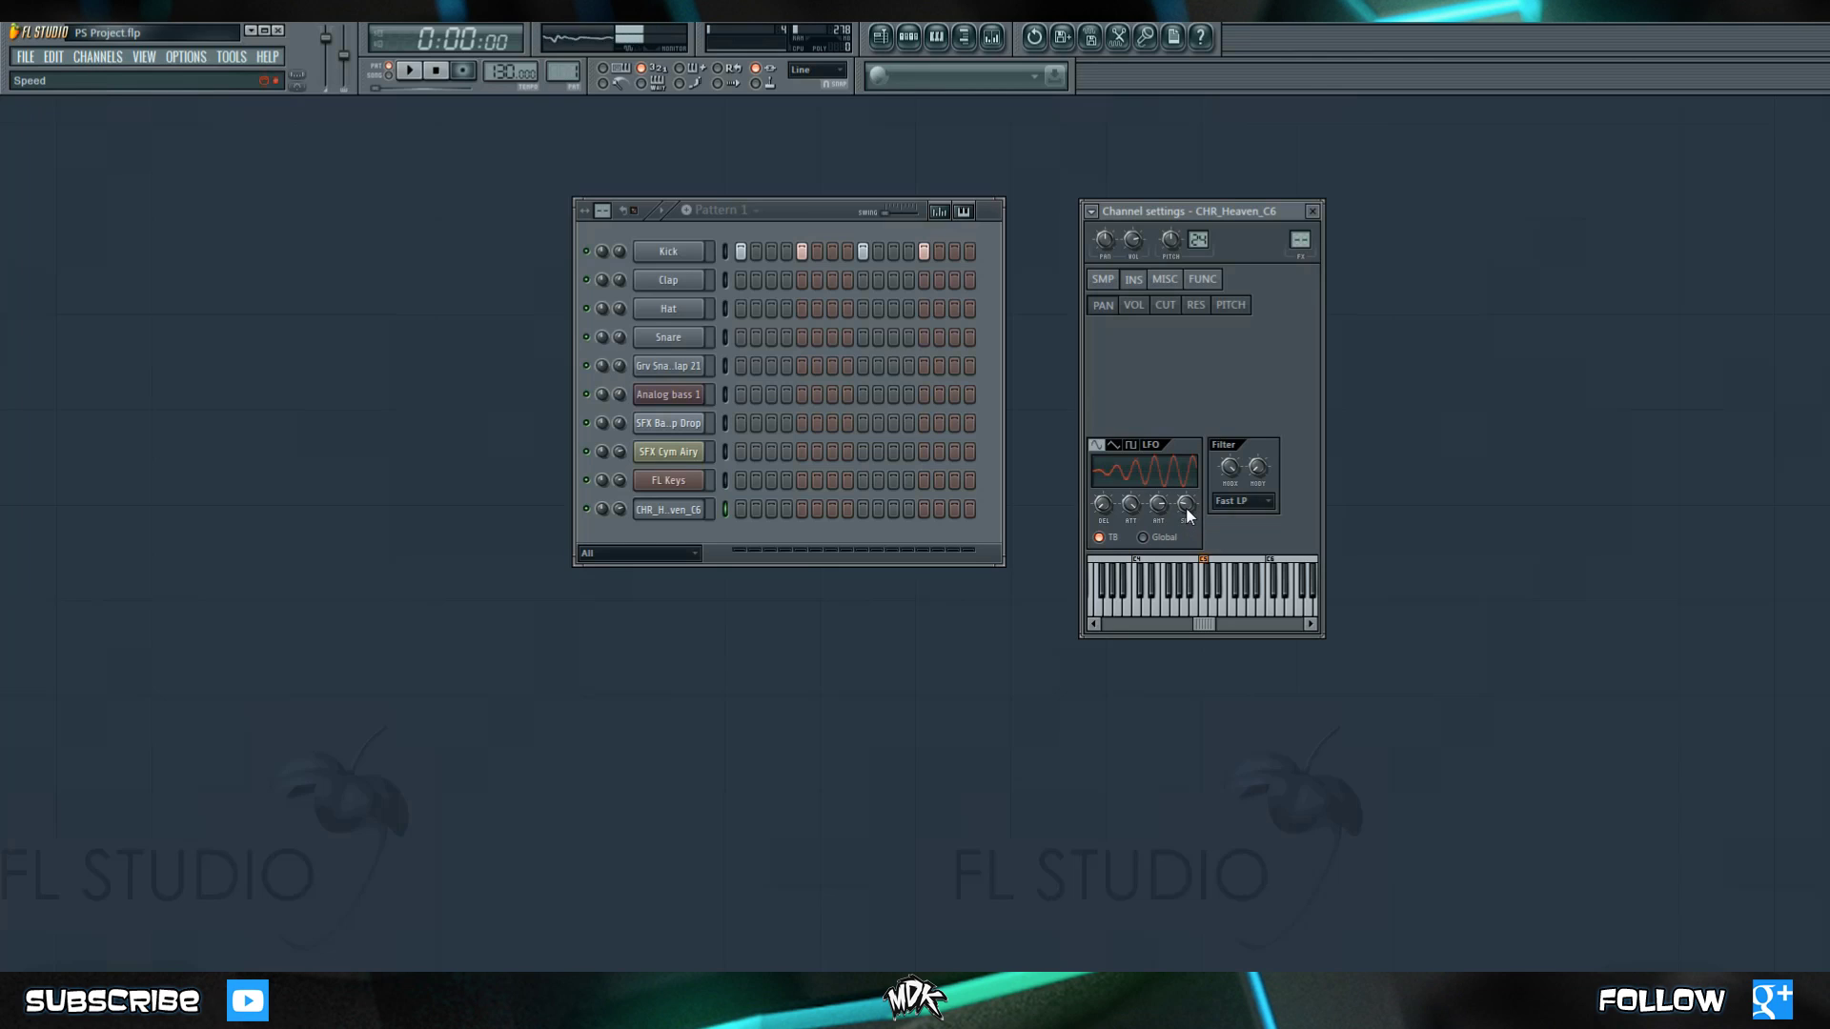
Slow the panning LFO and switch its shape to triangle, then to pulse
drag(1186, 507, 1177, 512)
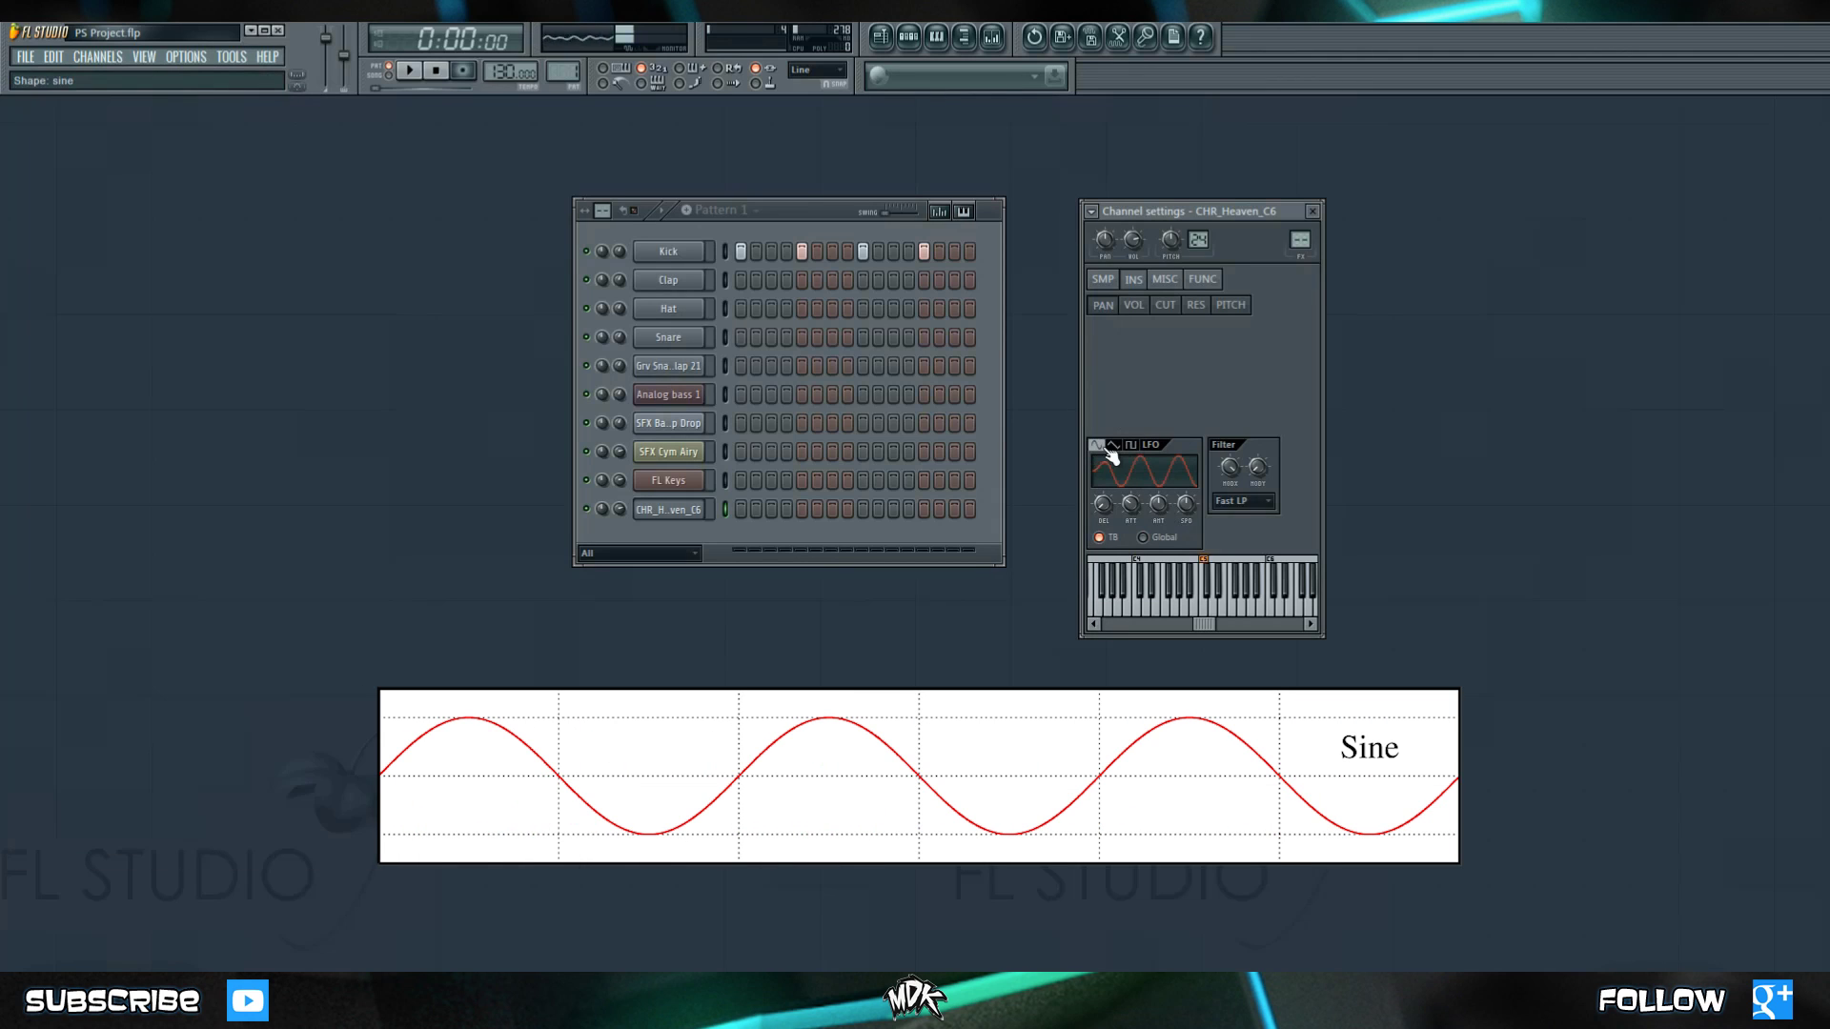
click(1114, 446)
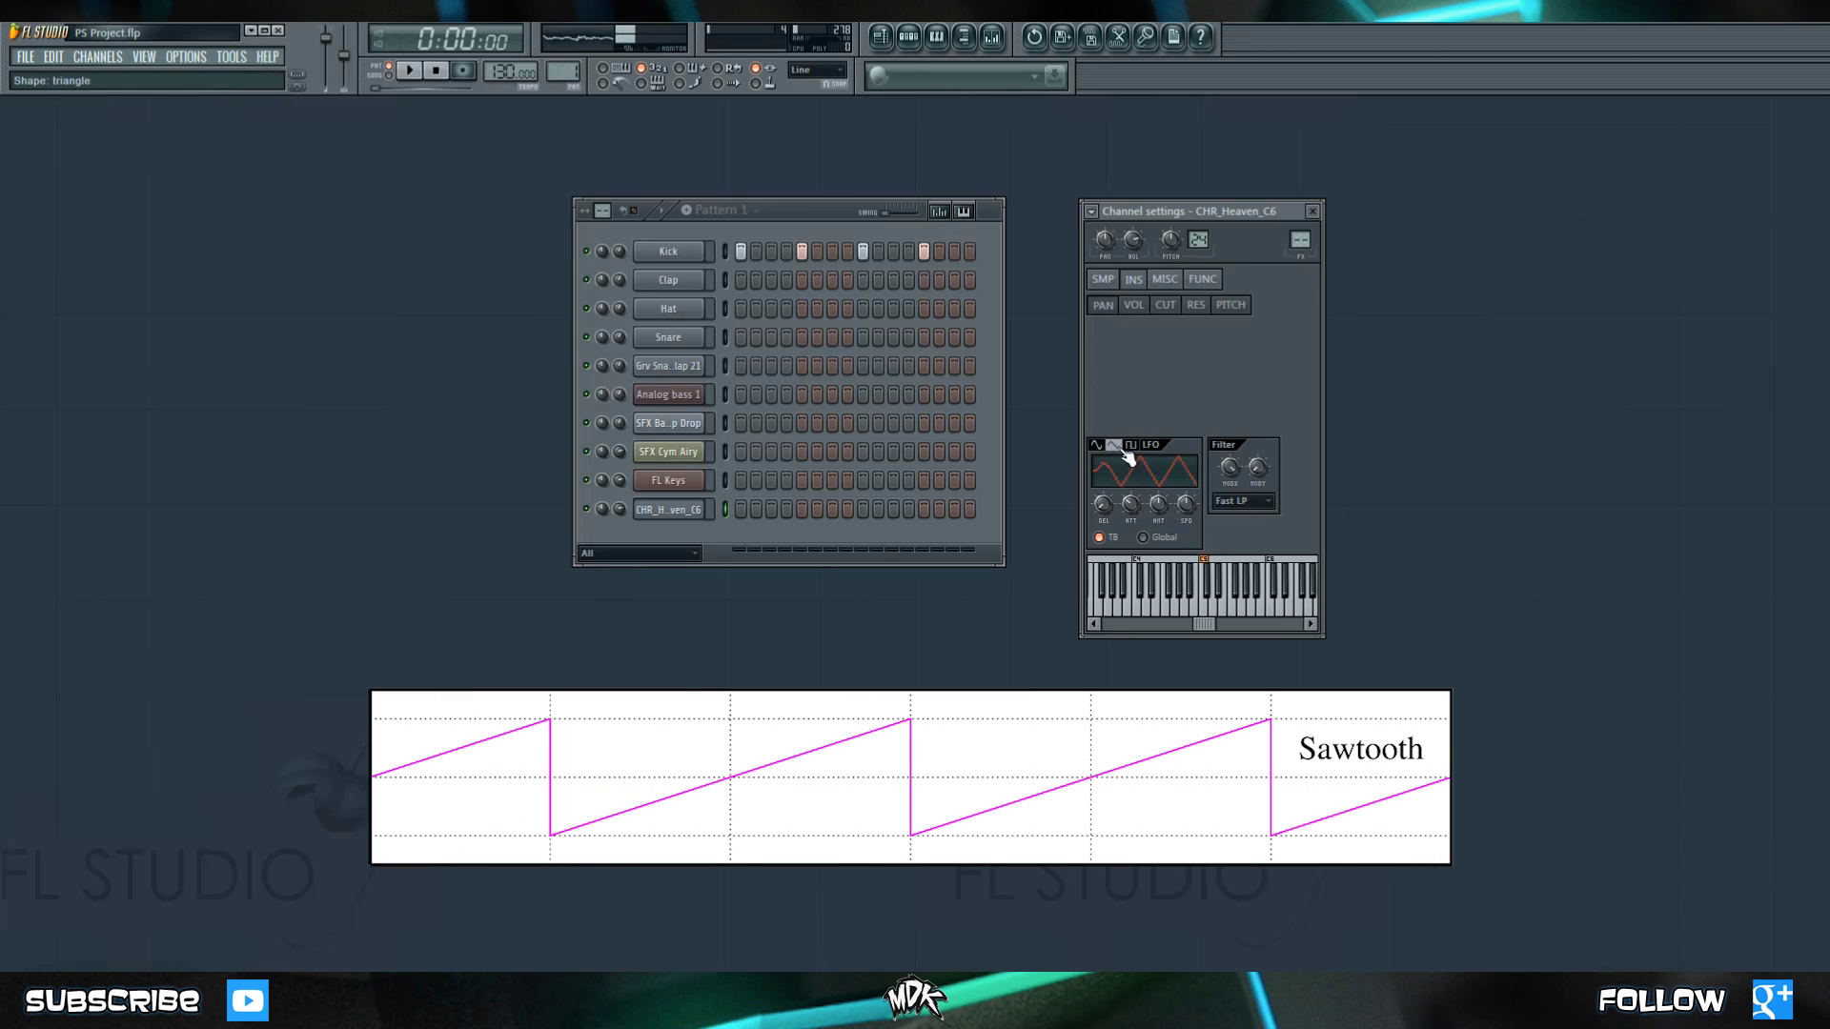
click(1130, 445)
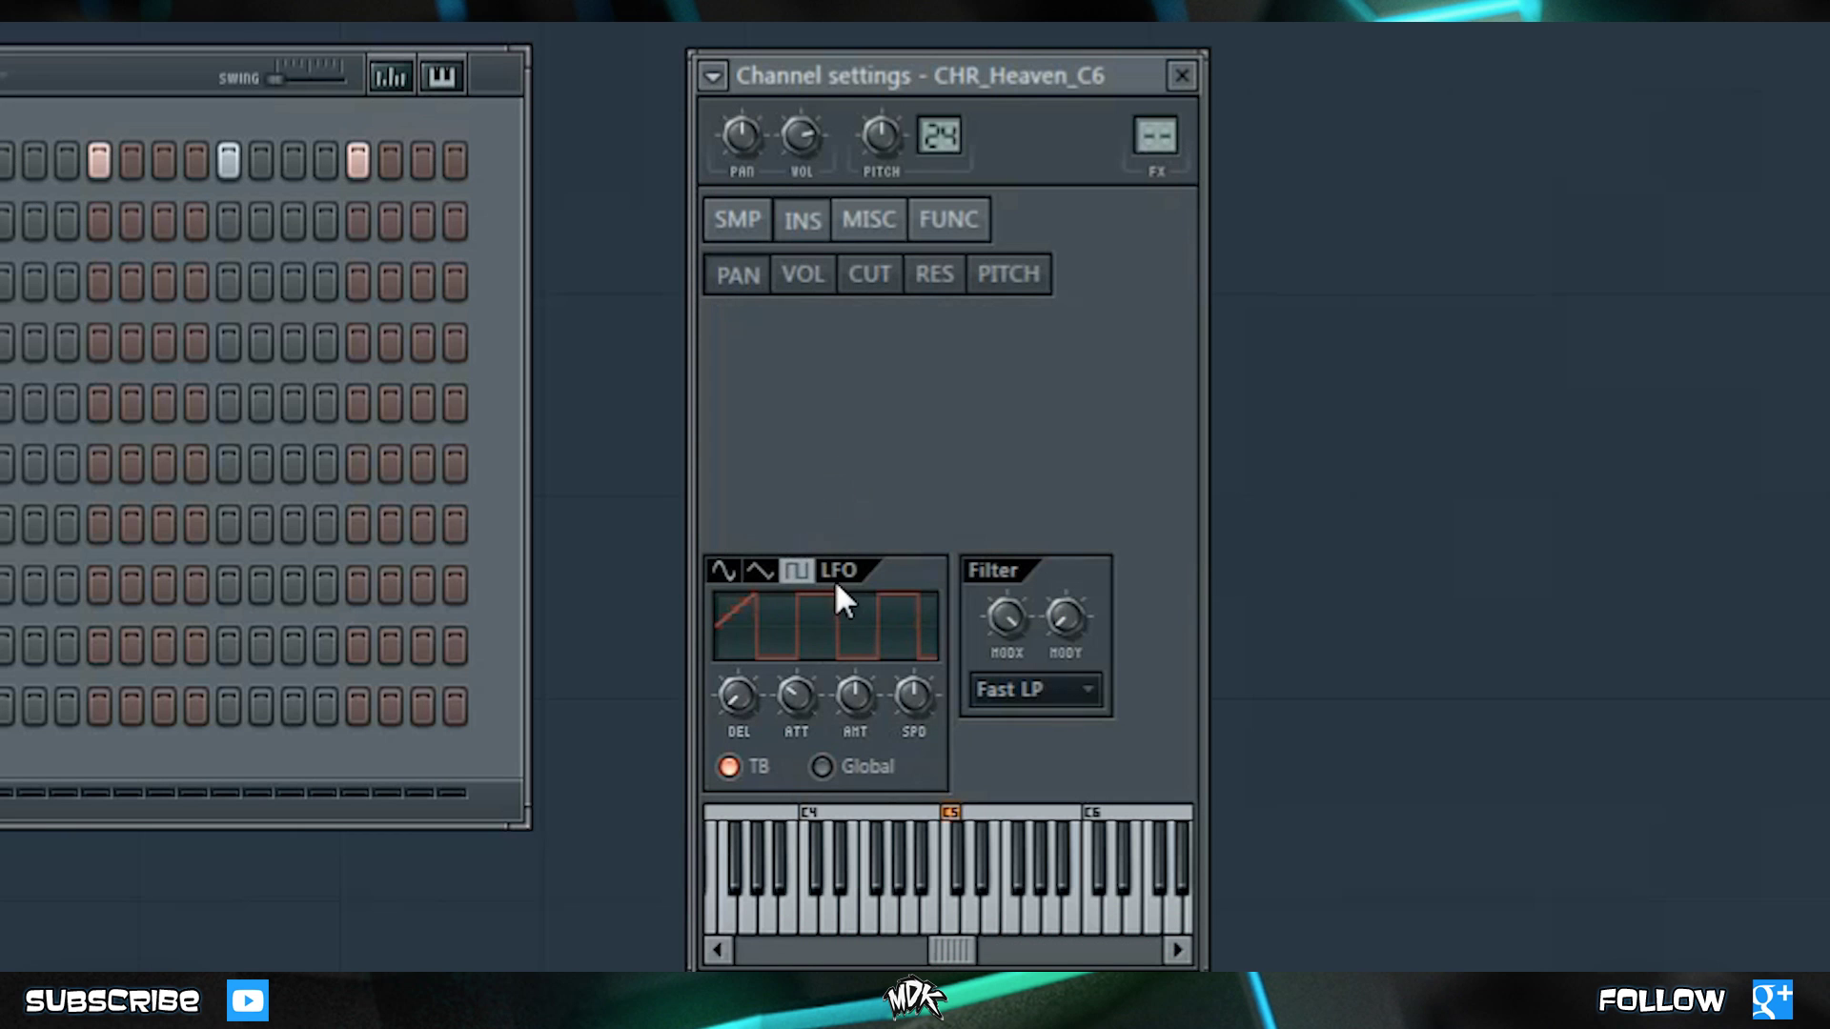
Examine the volume, cutoff, resonance and pitch modulation settings, and return to the panning settings
click(815, 286)
click(882, 286)
click(955, 278)
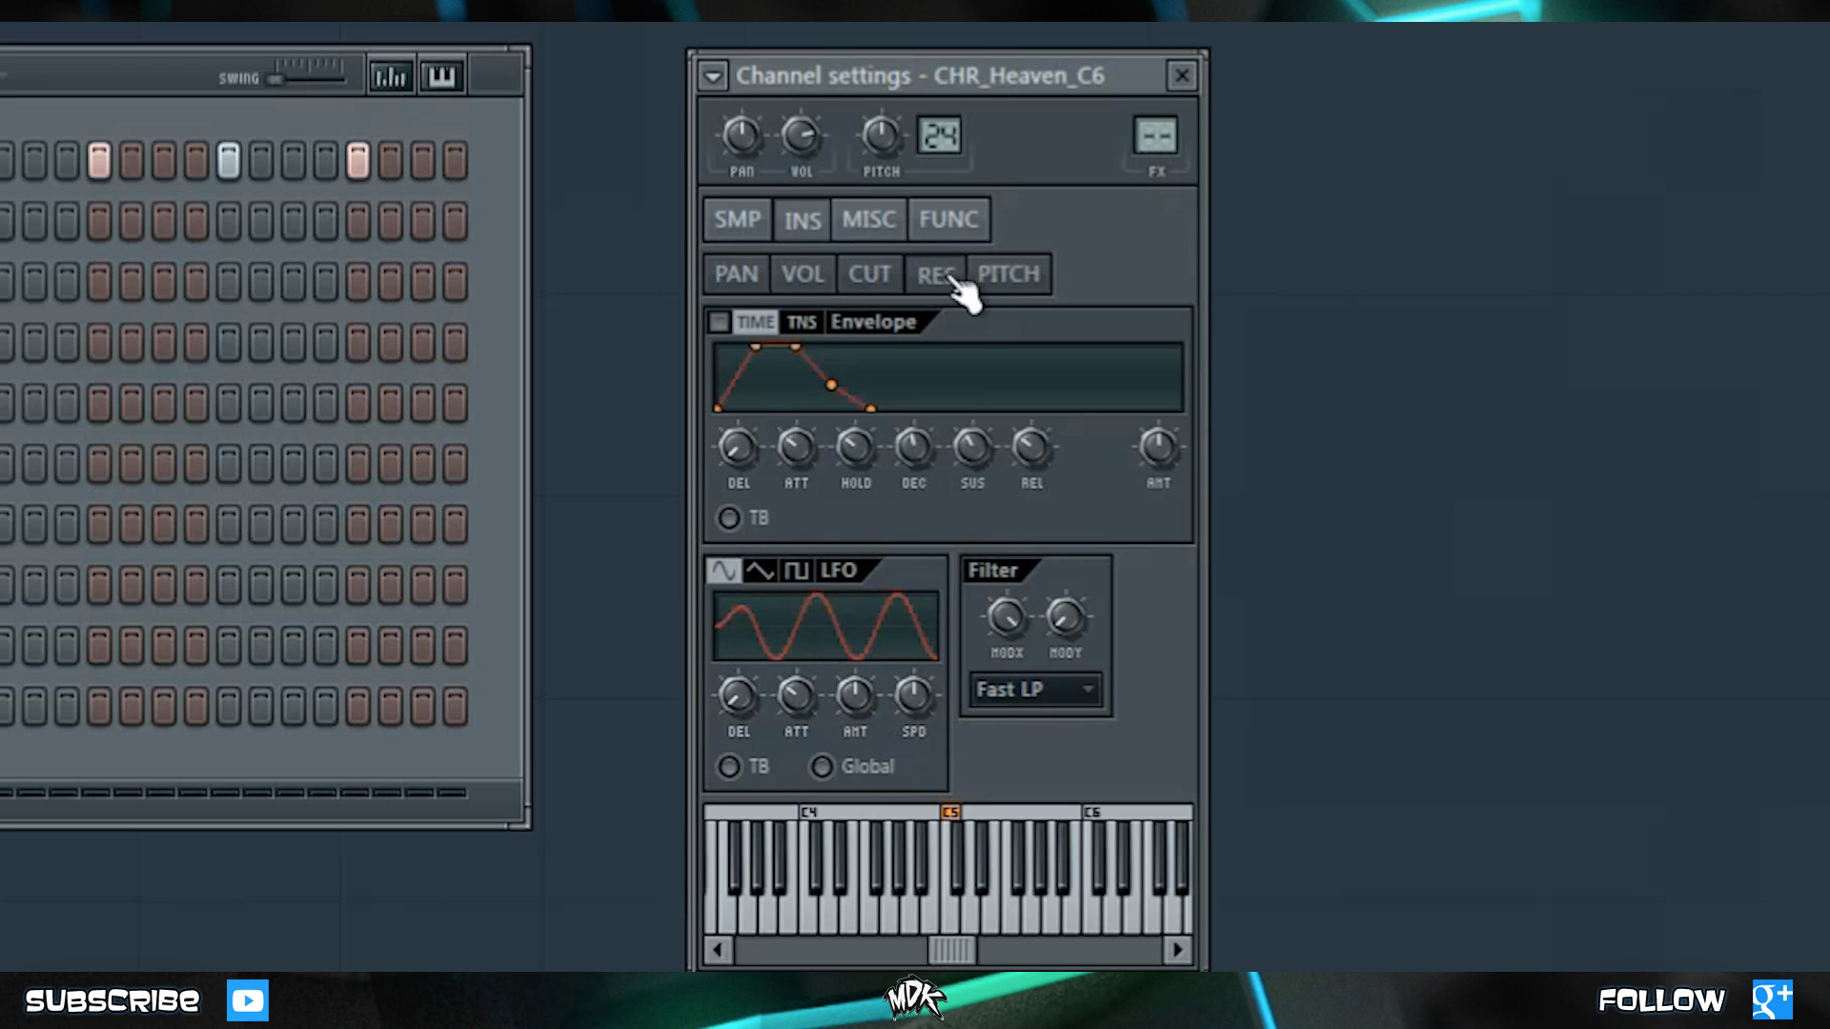
click(1025, 278)
click(743, 278)
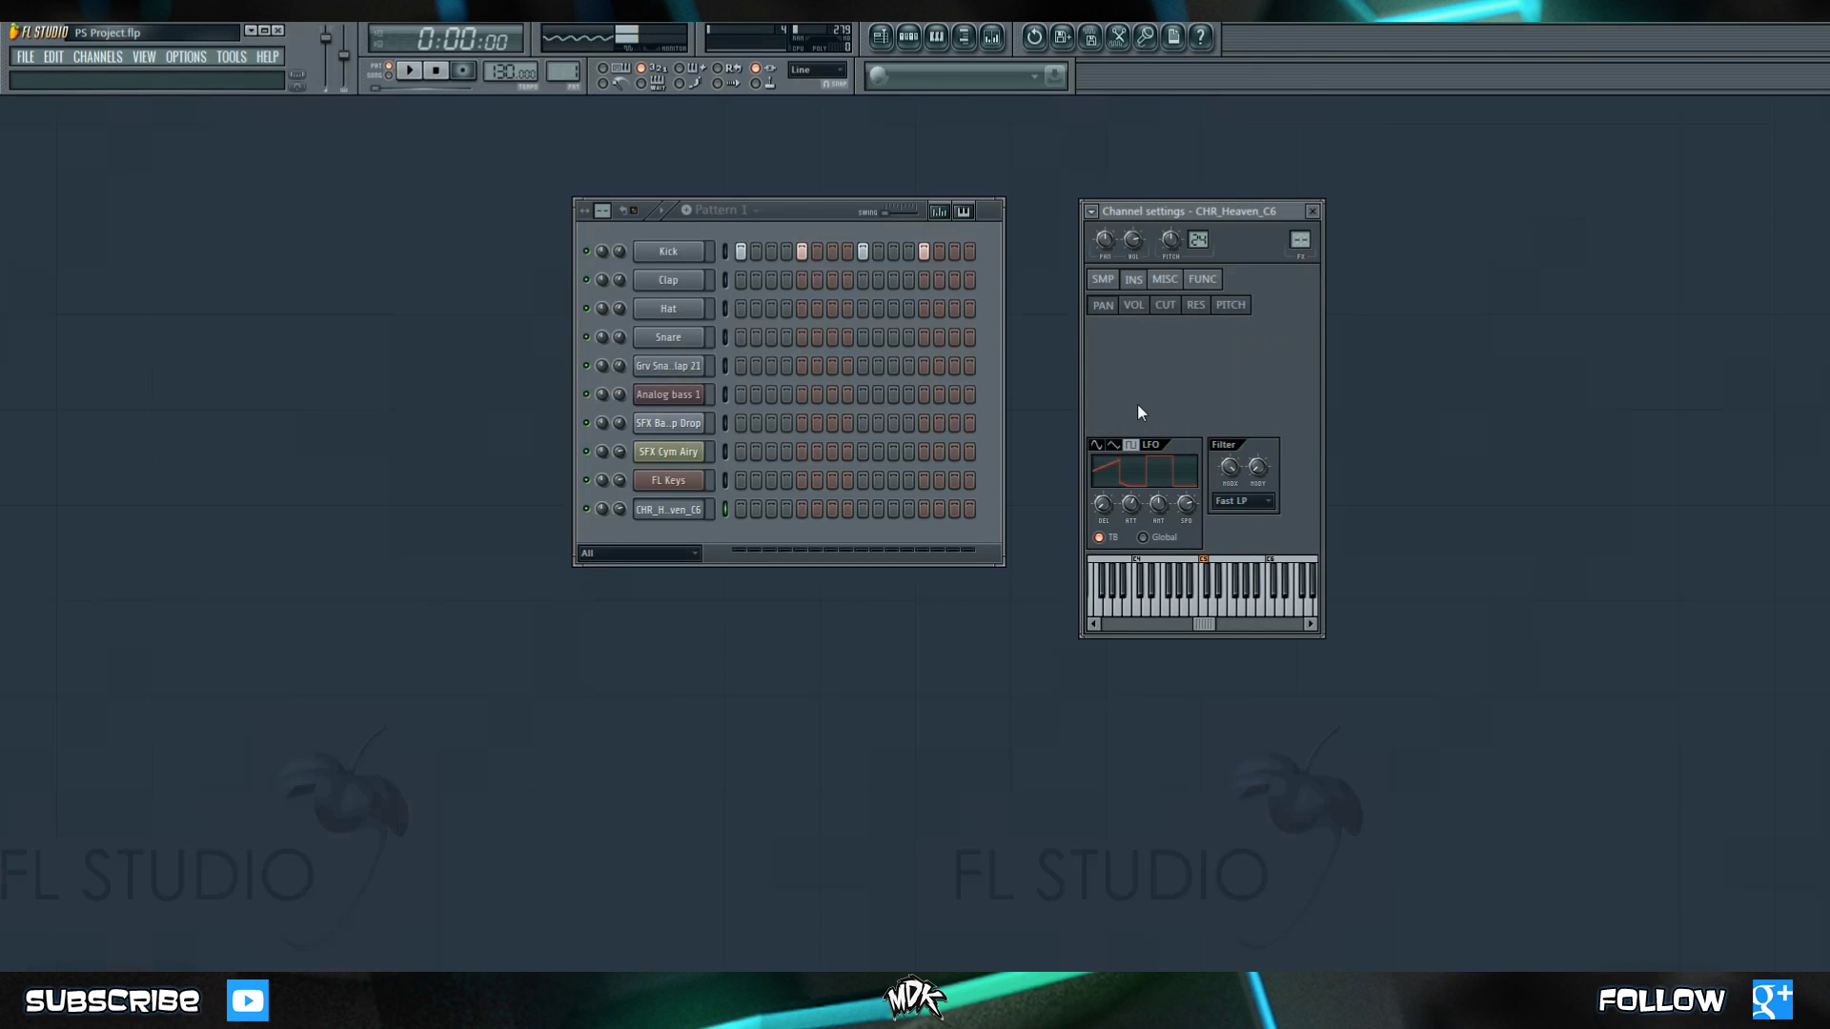
In the channel's miscellaneous settings, try a maximum polyphony limit and clear it, then enable Mono with an adjusted slide time
click(1174, 284)
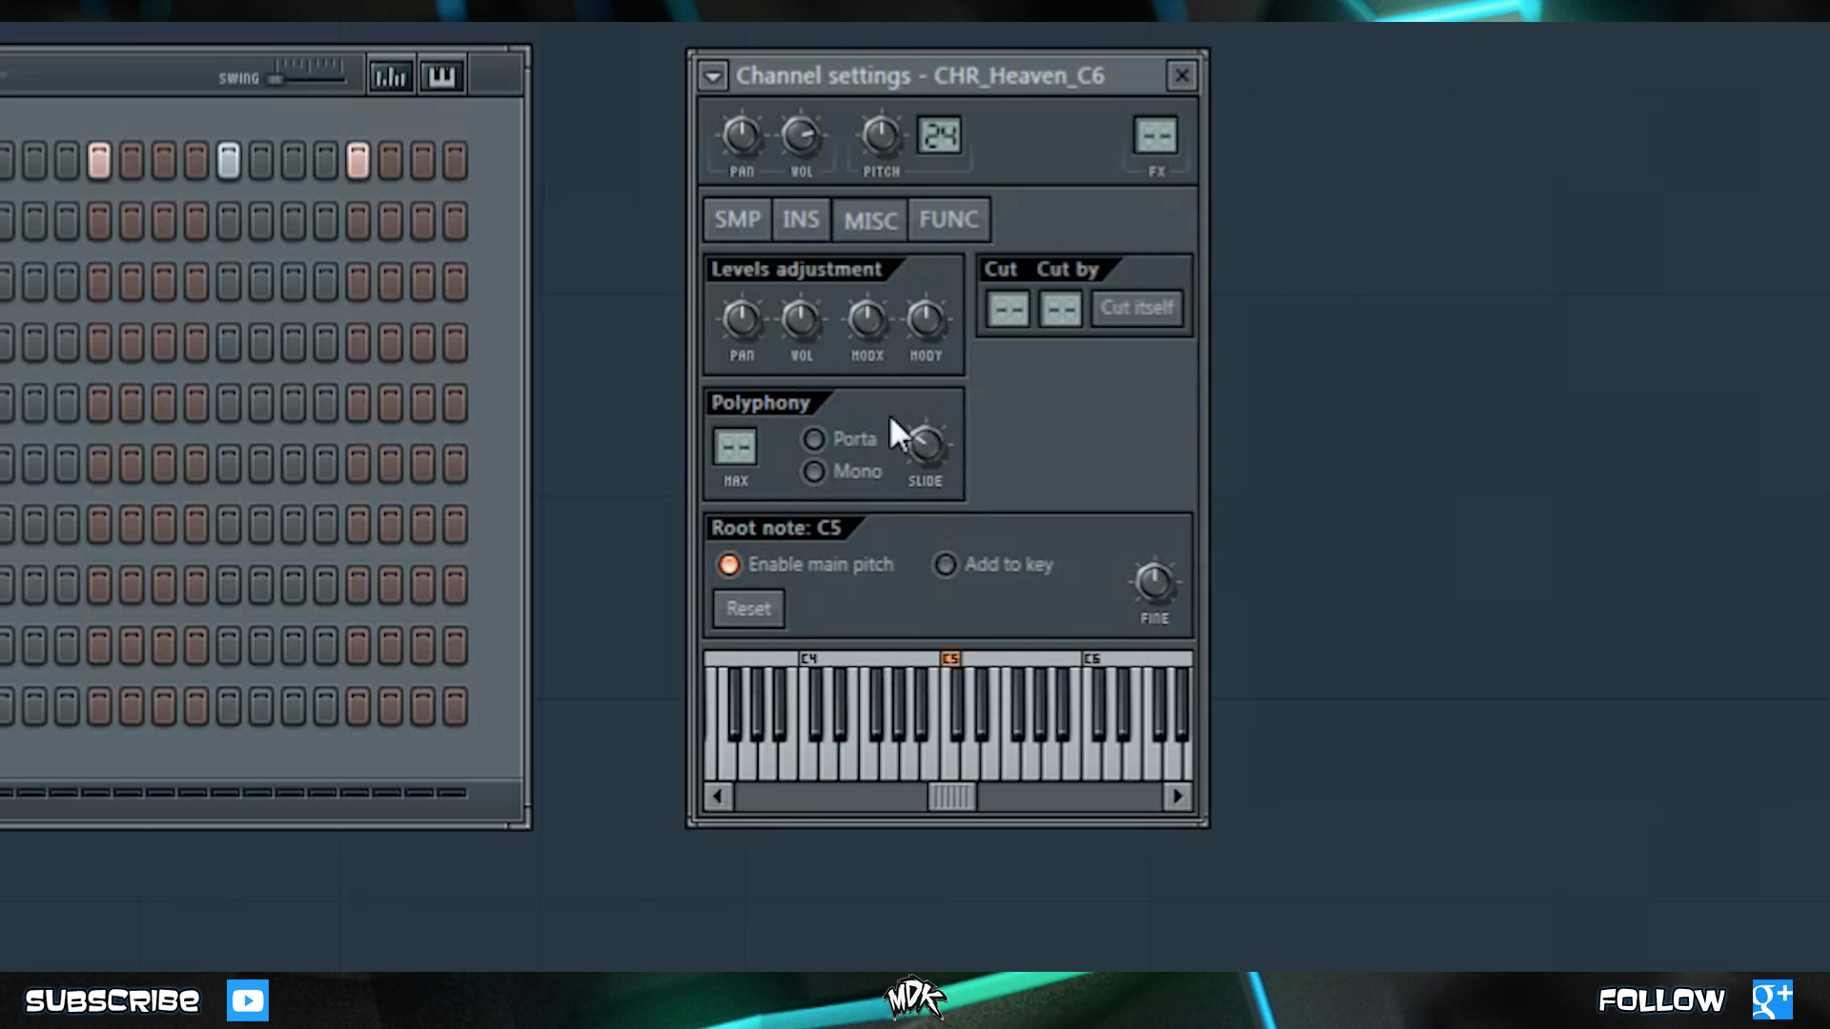
click(954, 768)
drag(737, 445, 745, 419)
drag(734, 446, 734, 469)
click(815, 474)
drag(917, 457, 917, 447)
drag(920, 438, 920, 420)
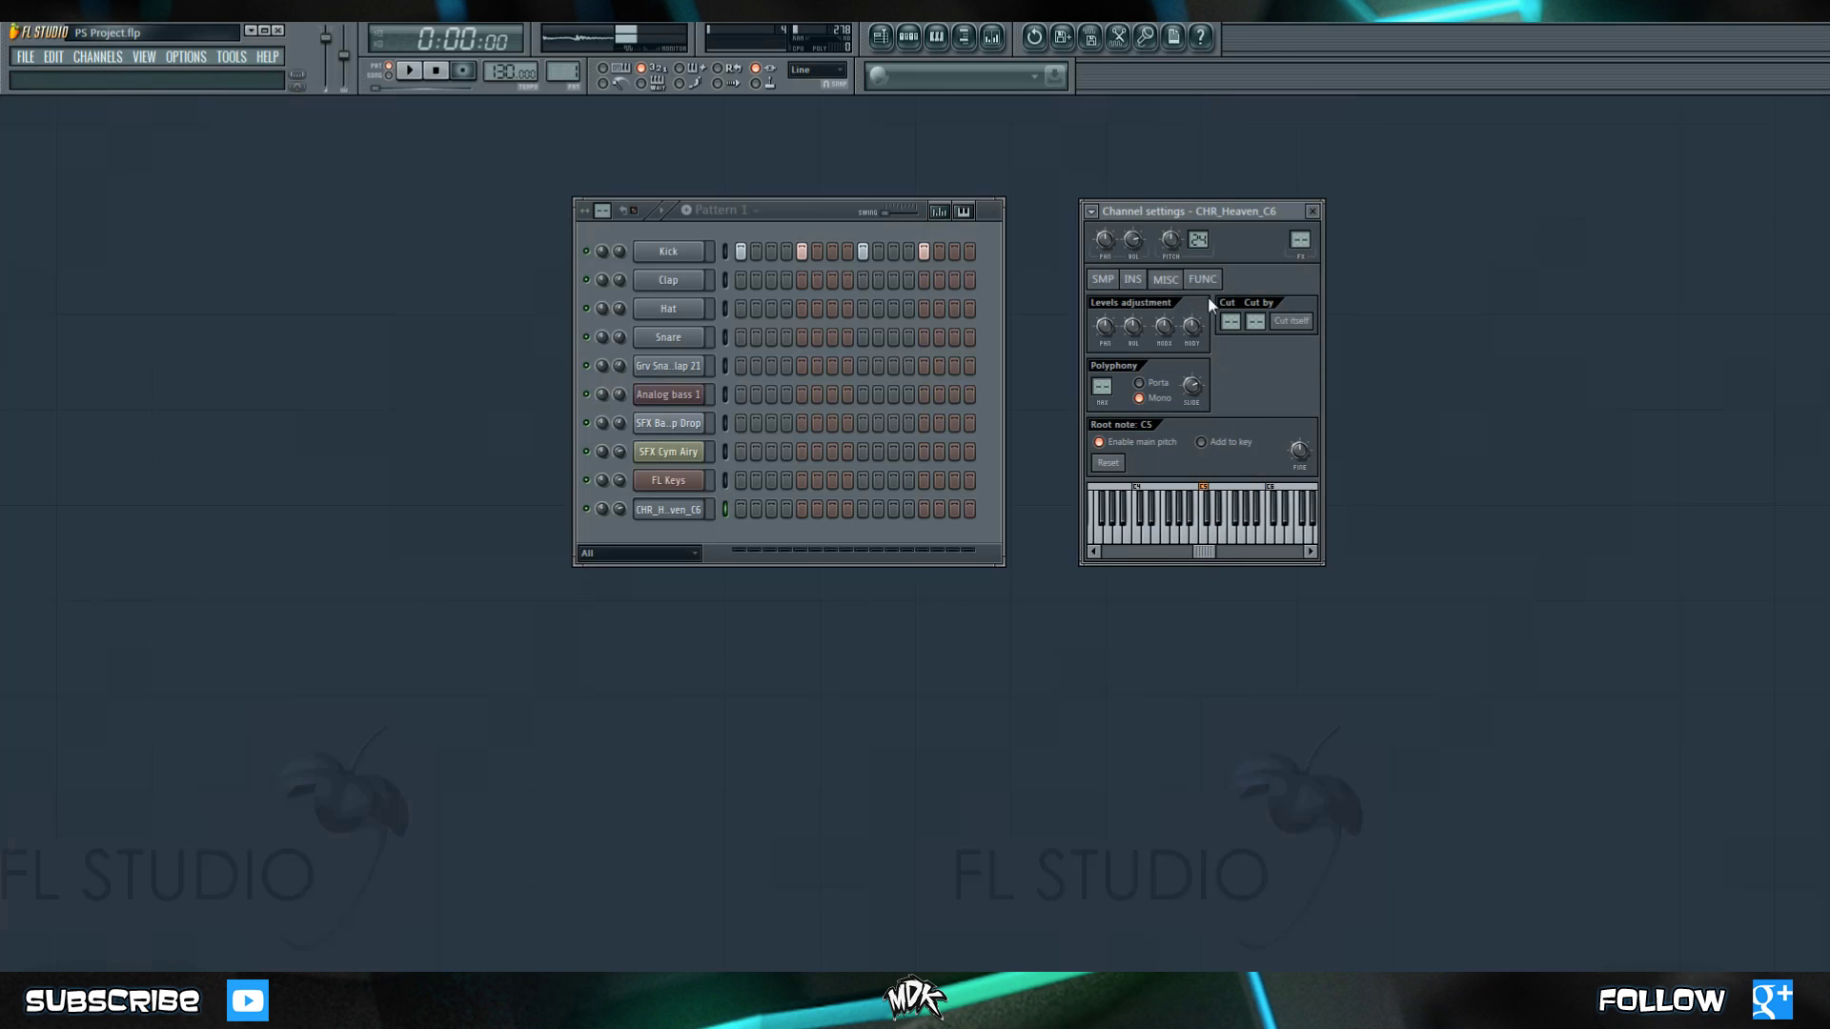
Switch the channel's arpeggiator through the up, down, up-down bounce, up-down sticky and random directions
click(1206, 280)
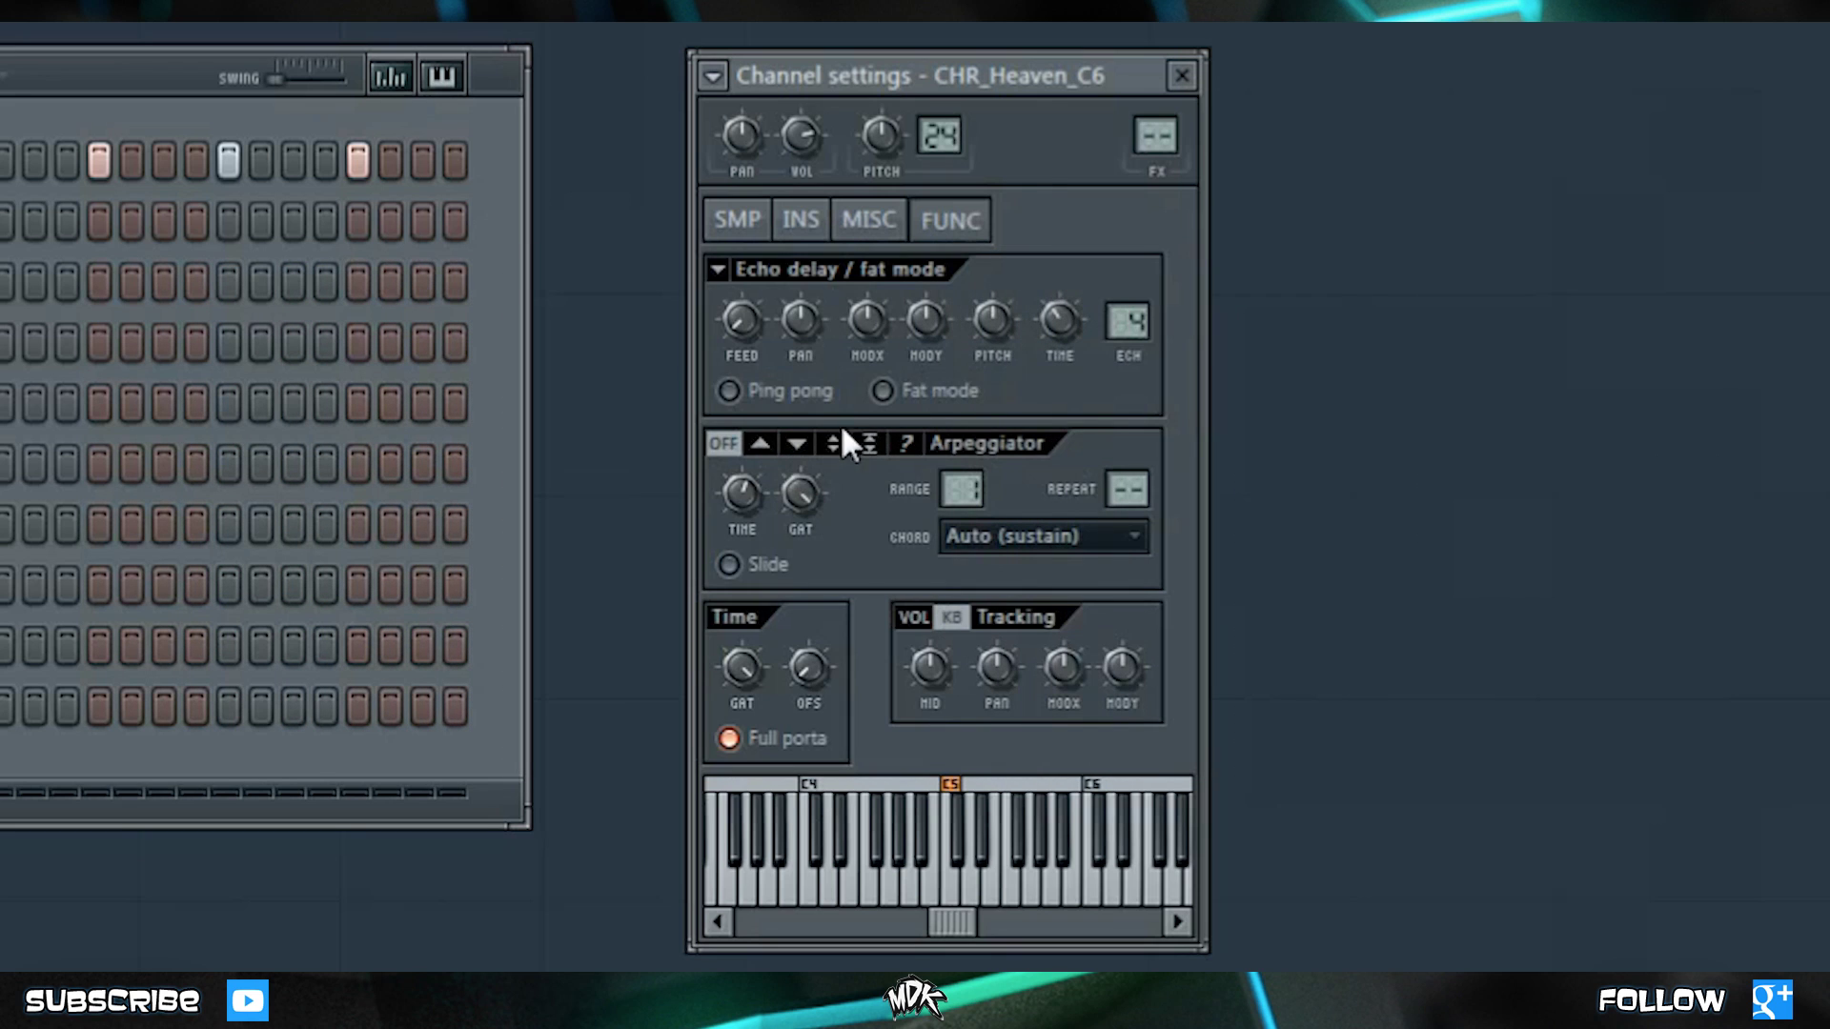
click(761, 445)
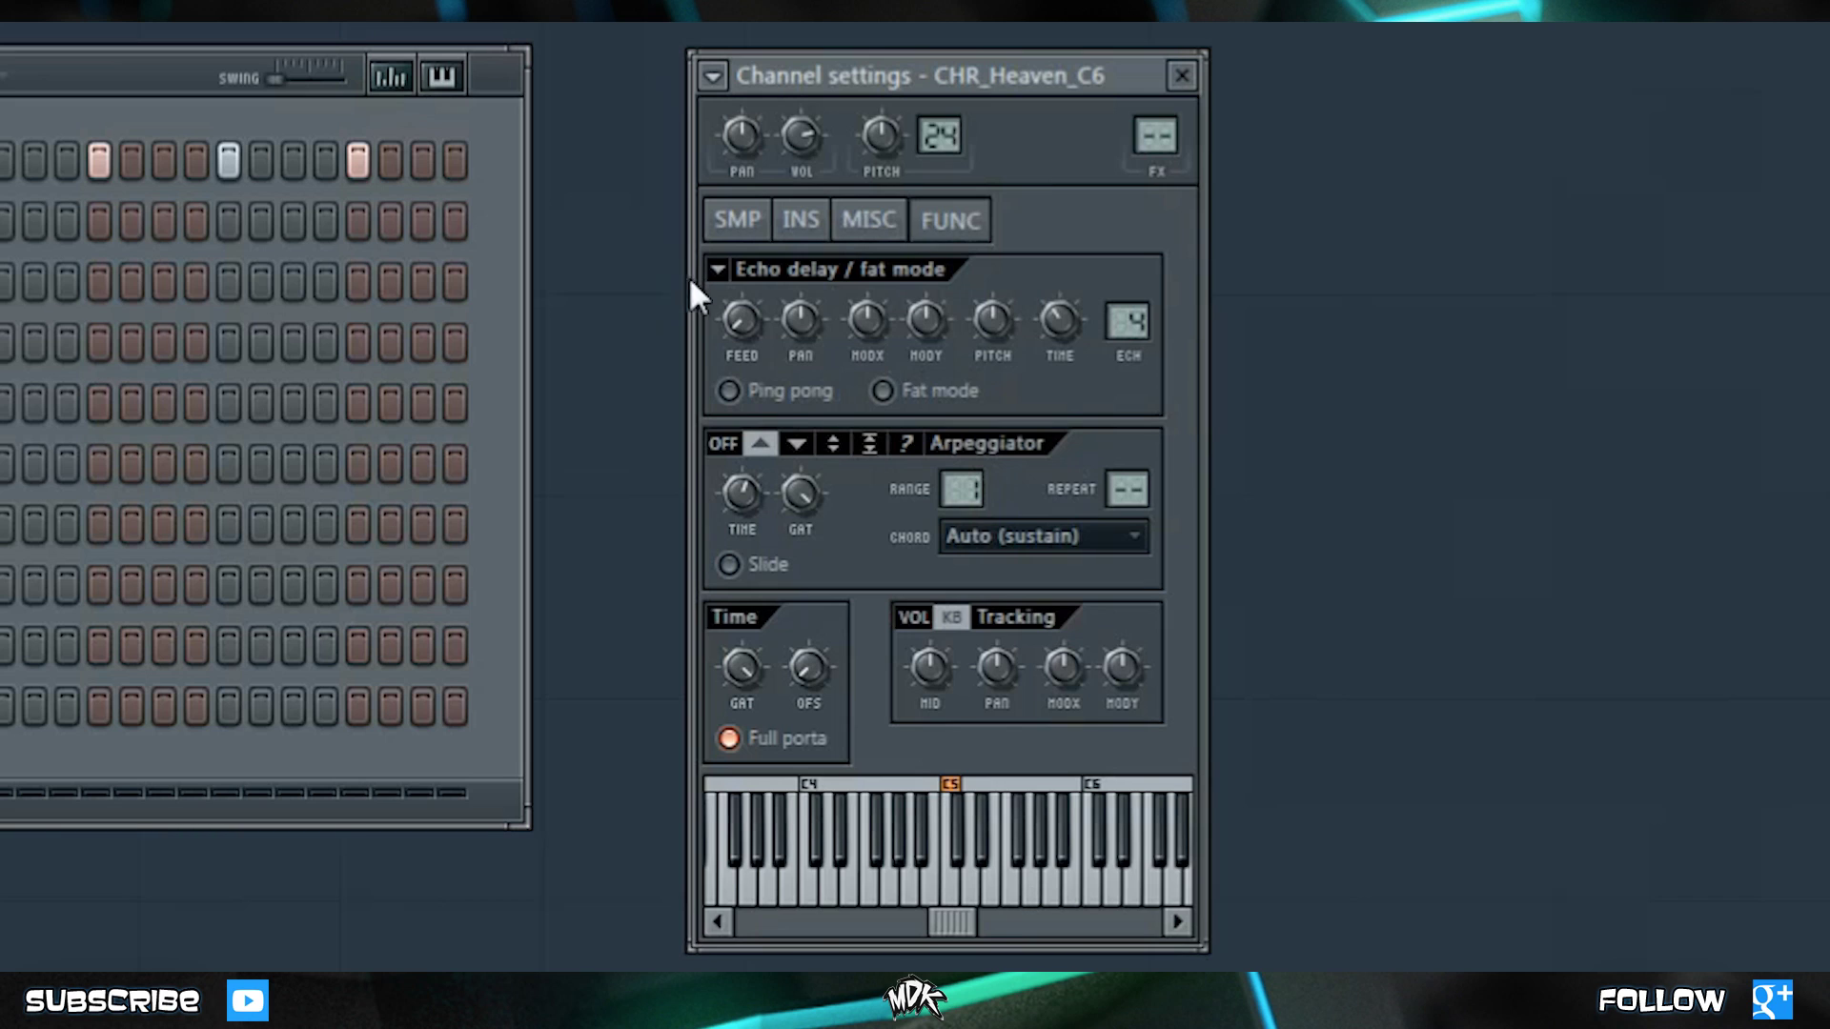
click(798, 444)
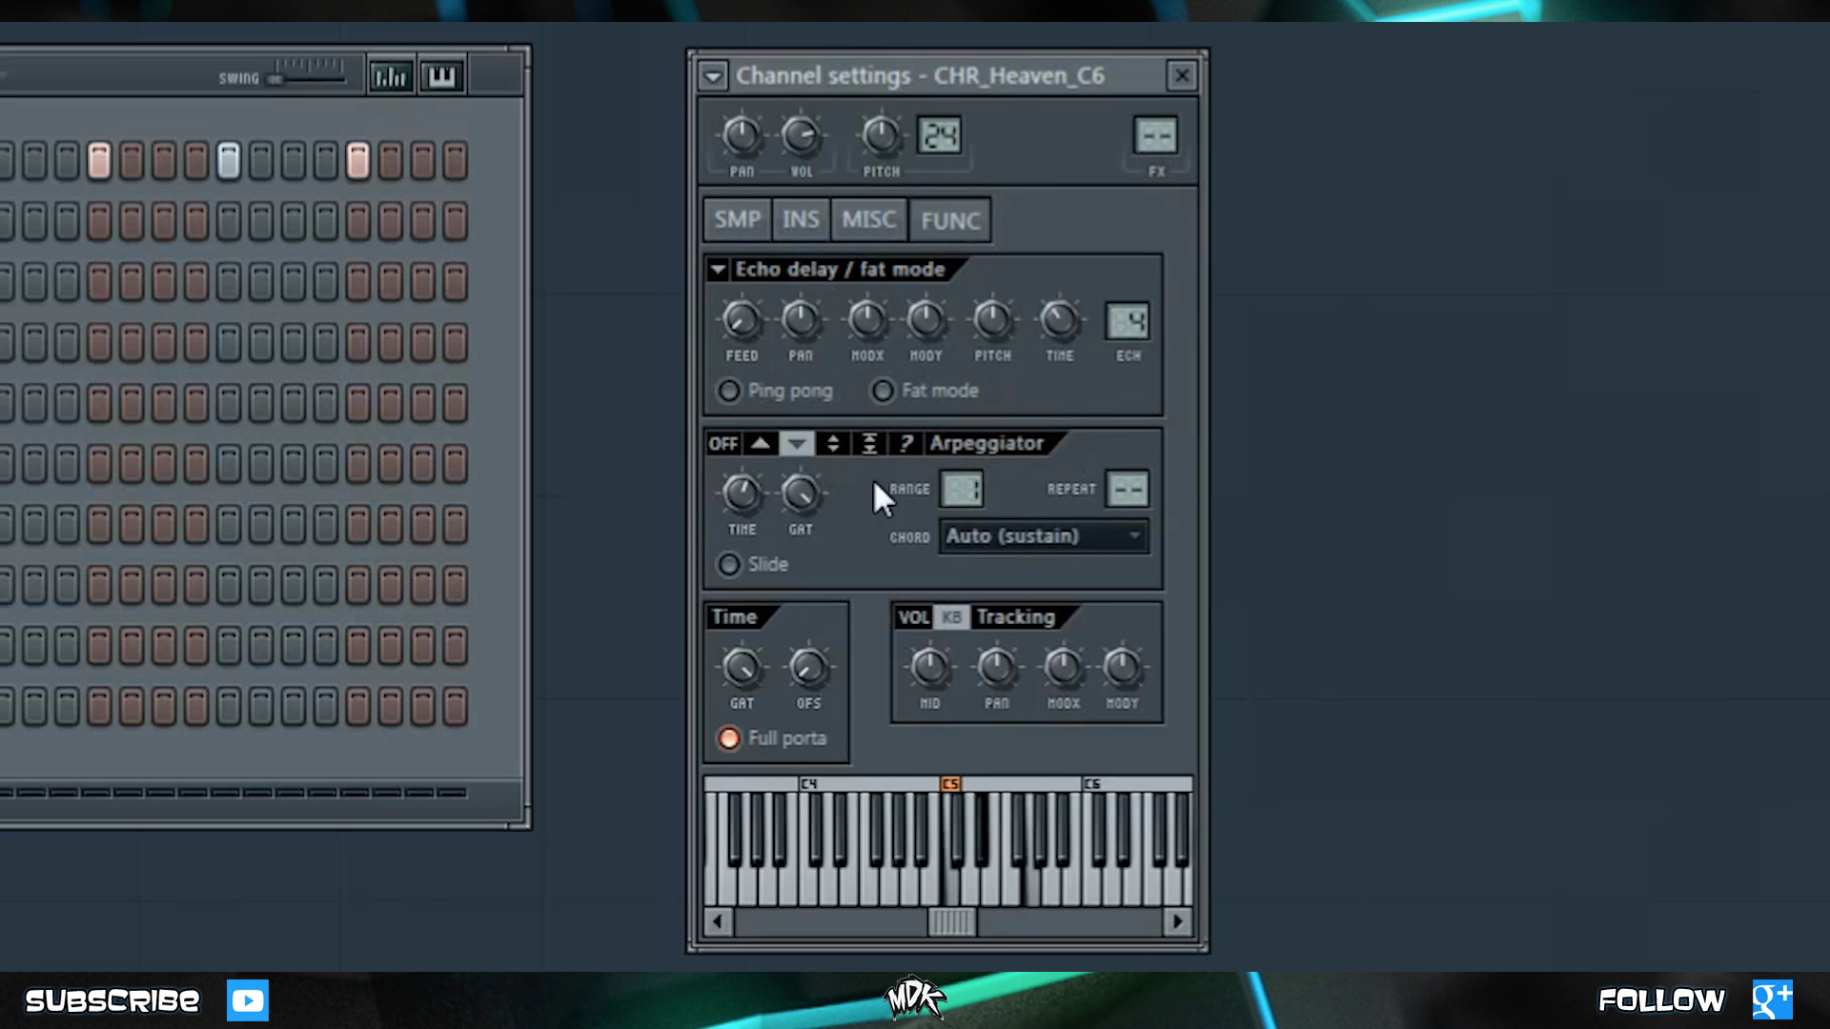
click(834, 445)
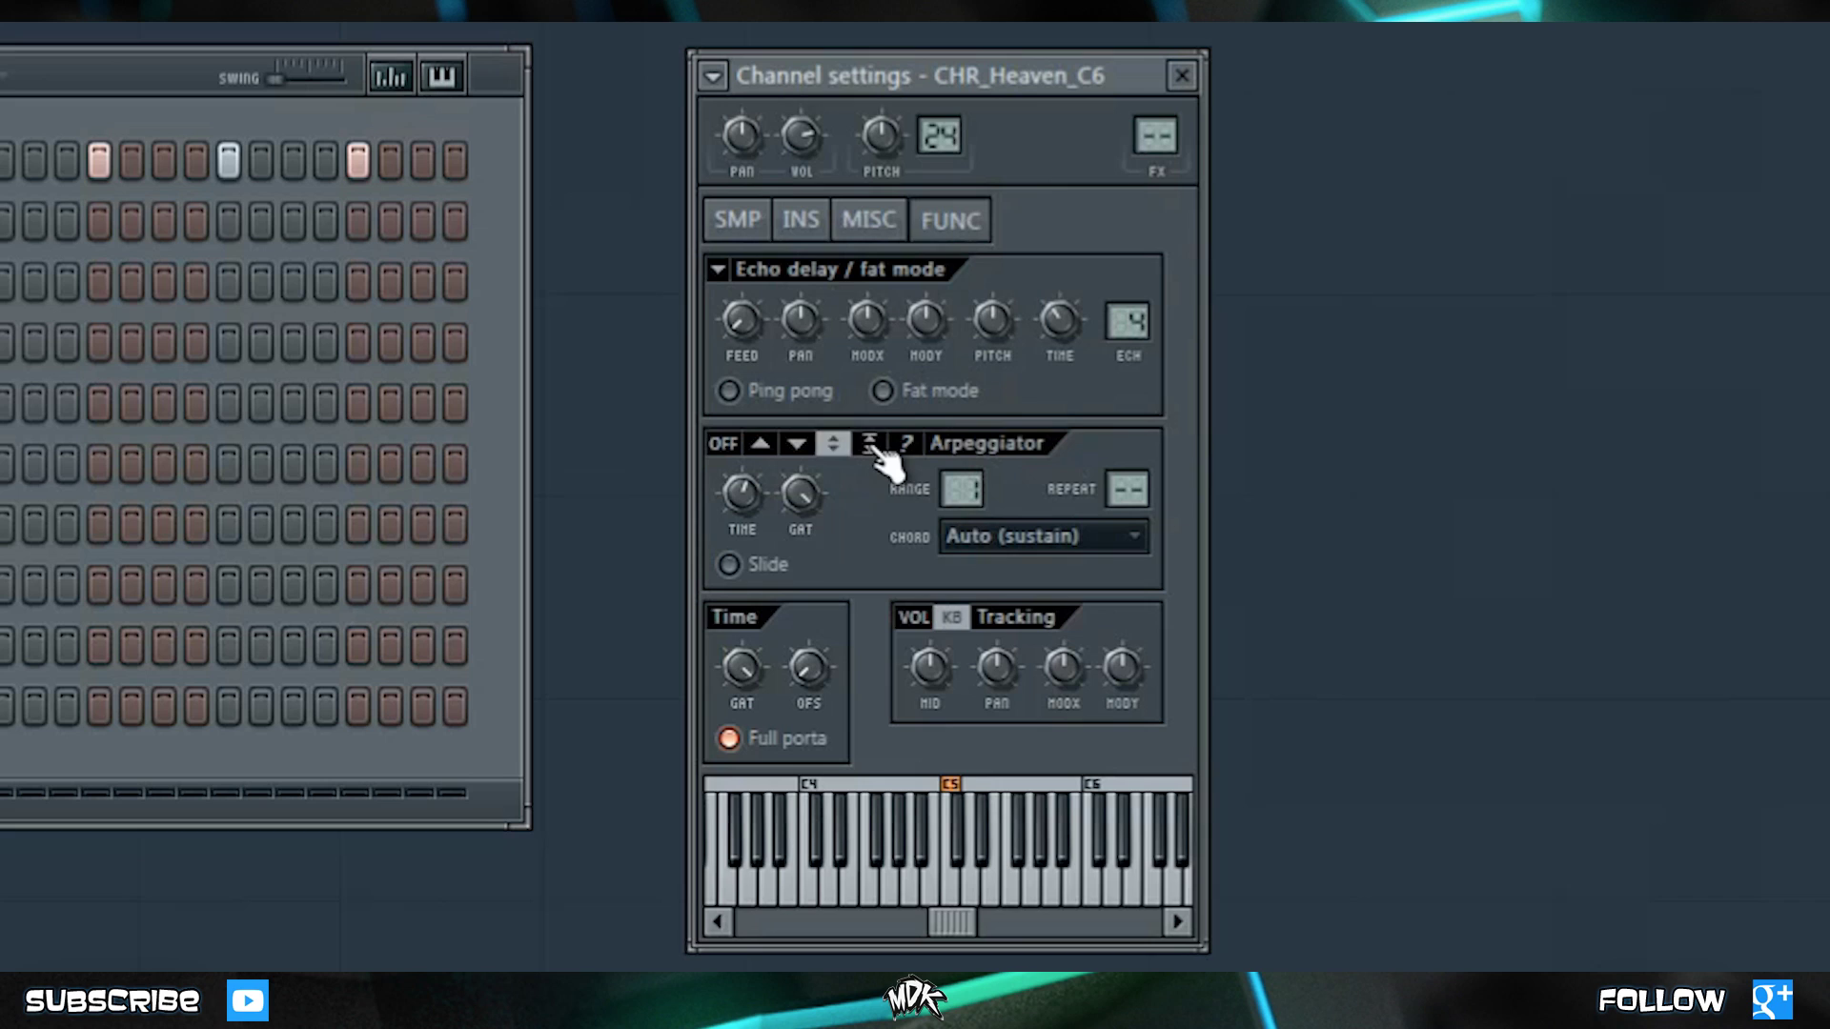
click(870, 446)
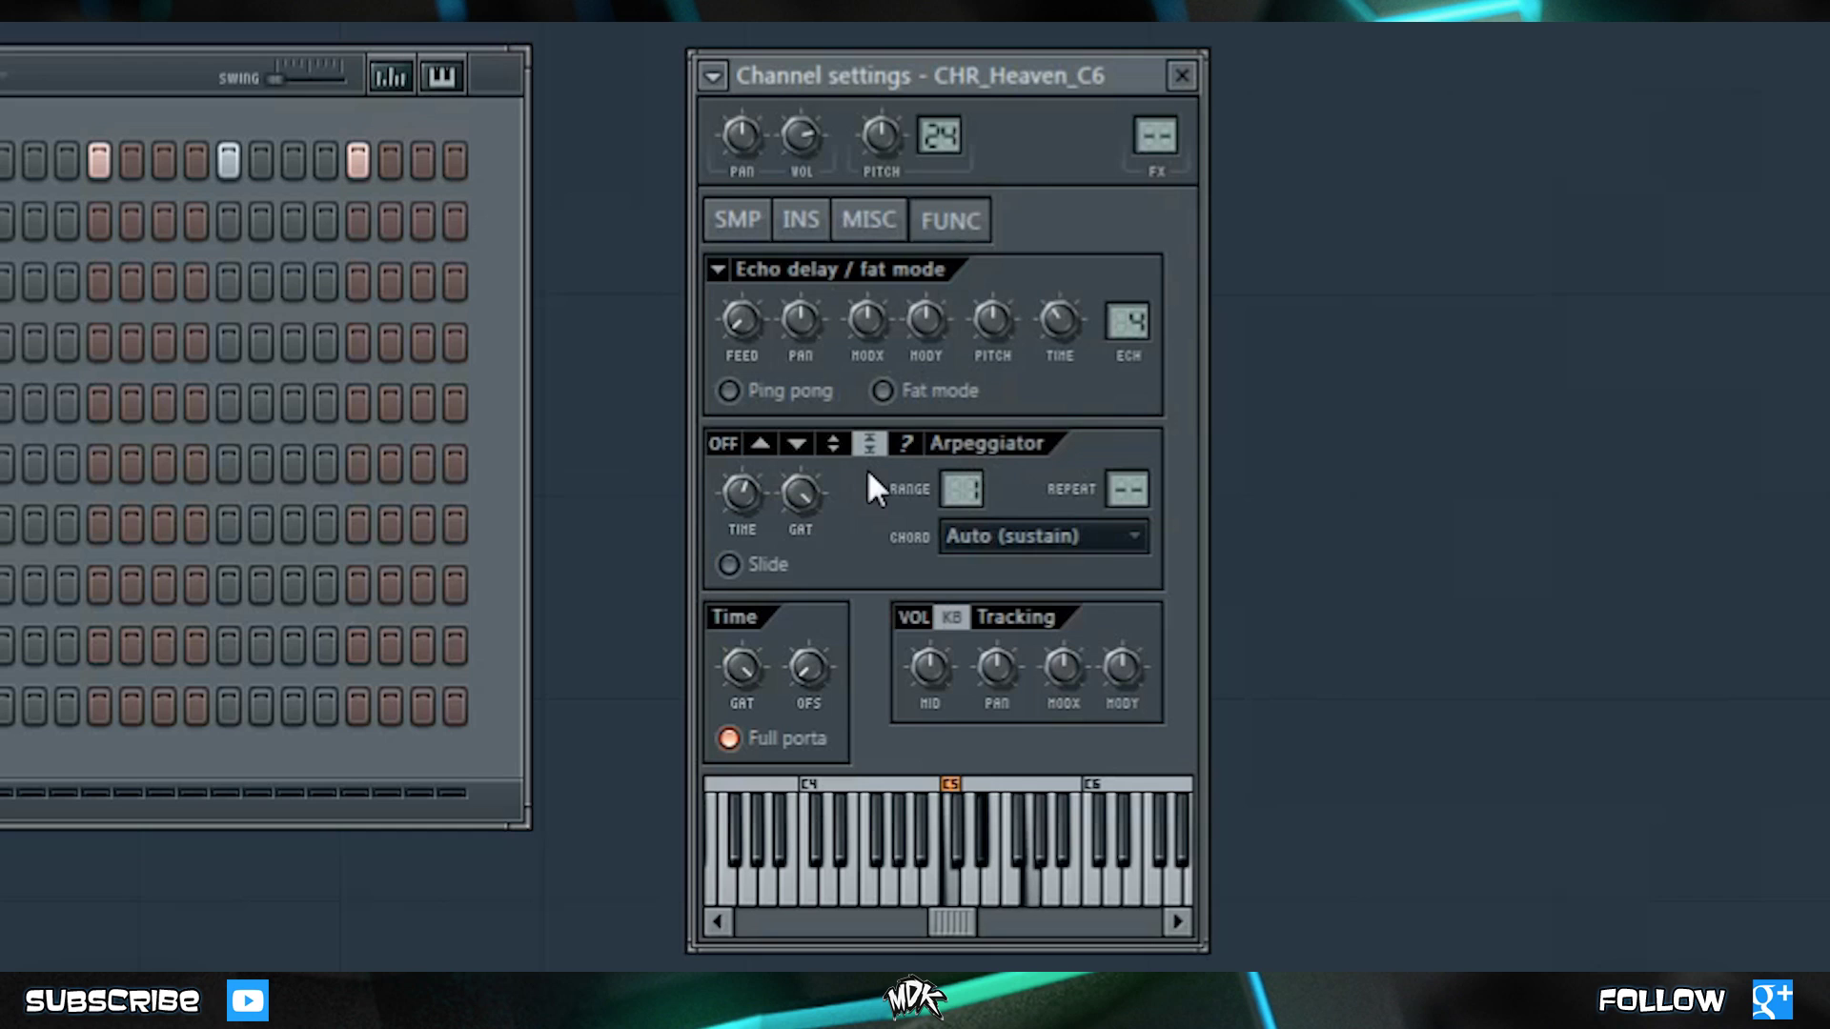
click(908, 444)
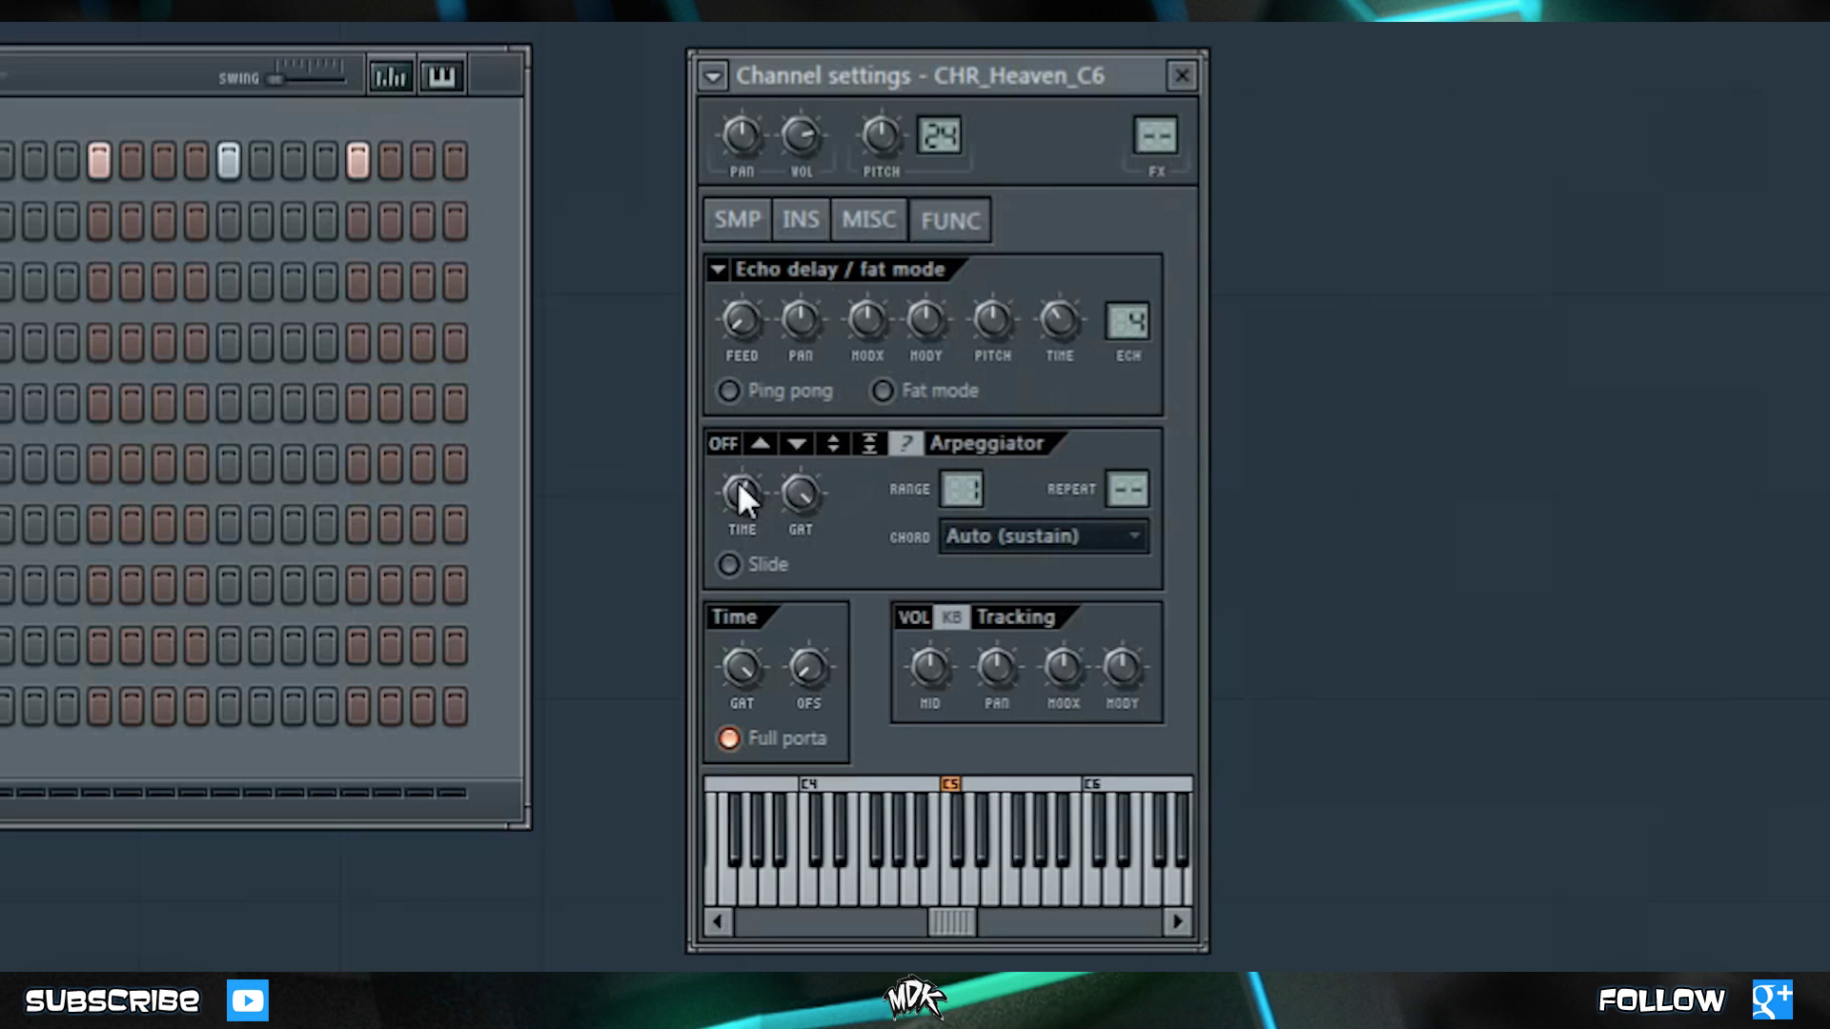
Adjust the arpeggiator's time, and try a shorter gate before resetting the gate to its default
drag(735, 485, 735, 477)
drag(799, 488, 798, 535)
right_click(799, 499)
click(806, 519)
Set the arpeggiator's range to 3 and its direction to up-down bounce
drag(961, 476, 964, 486)
drag(964, 488, 964, 476)
click(838, 445)
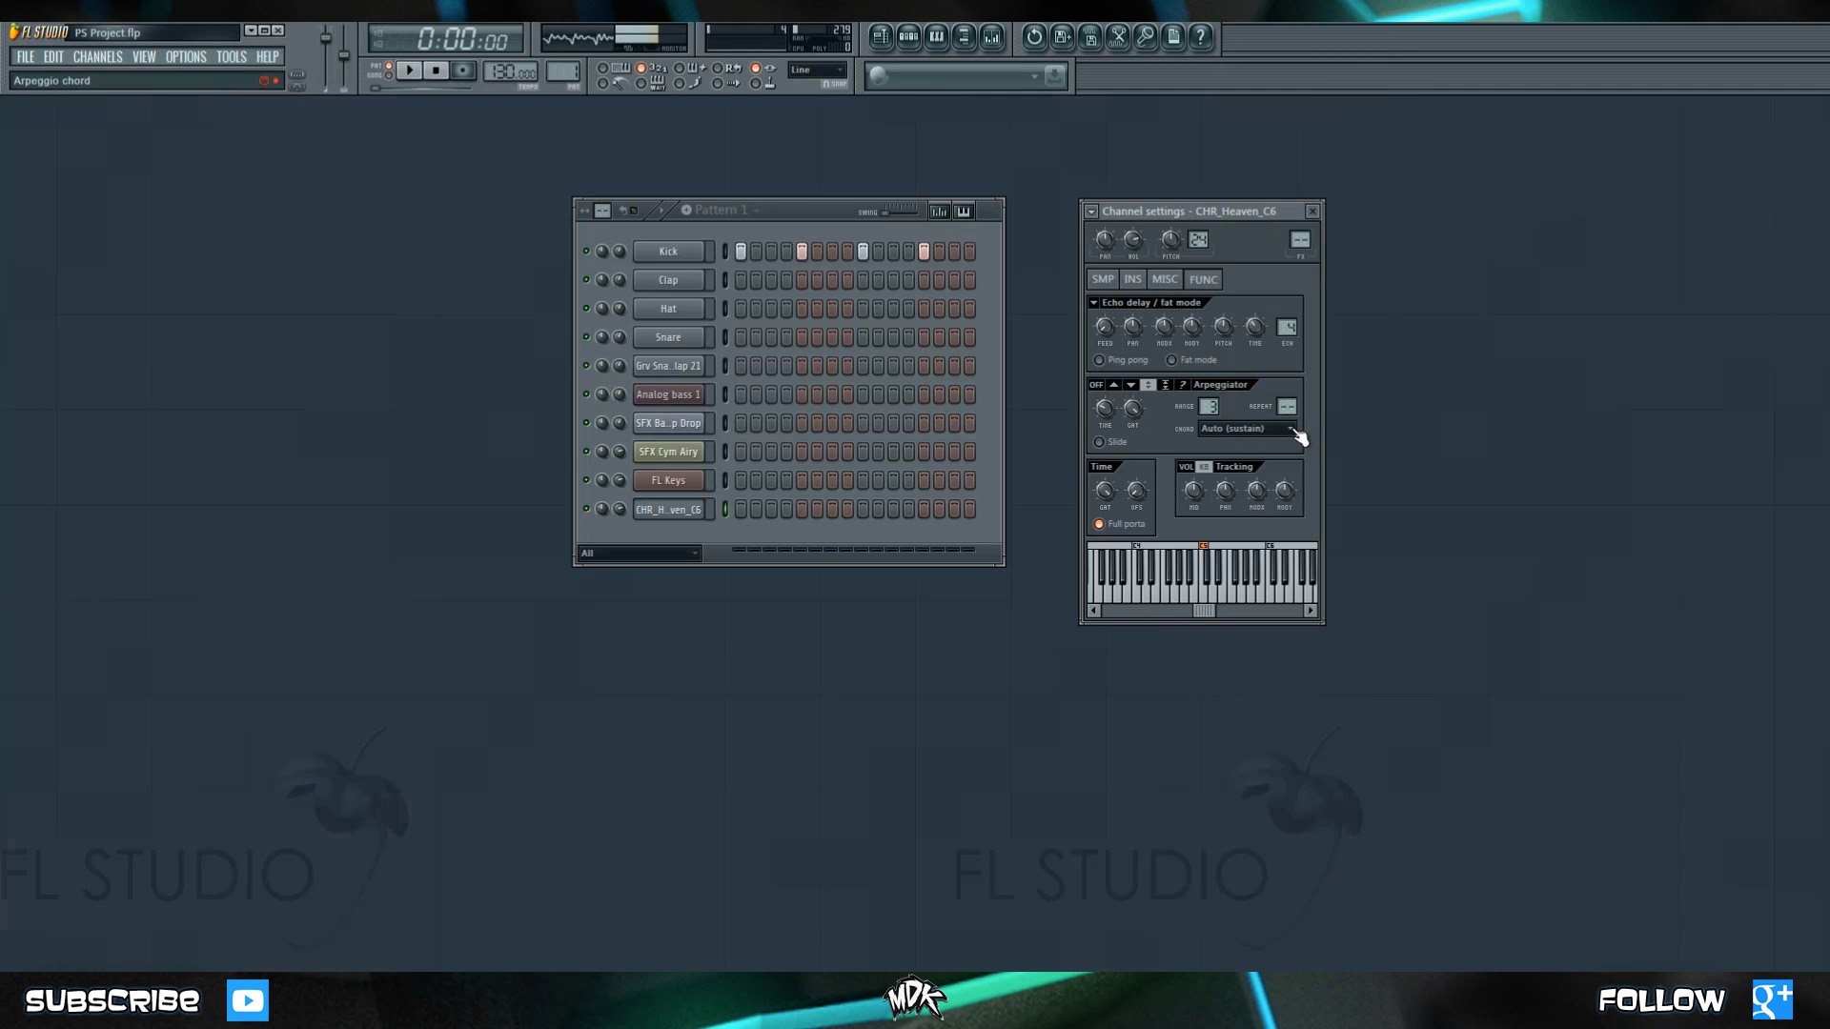
Set the arpeggiator's chord to the Blues scale and show the channel's sample settings
click(1296, 431)
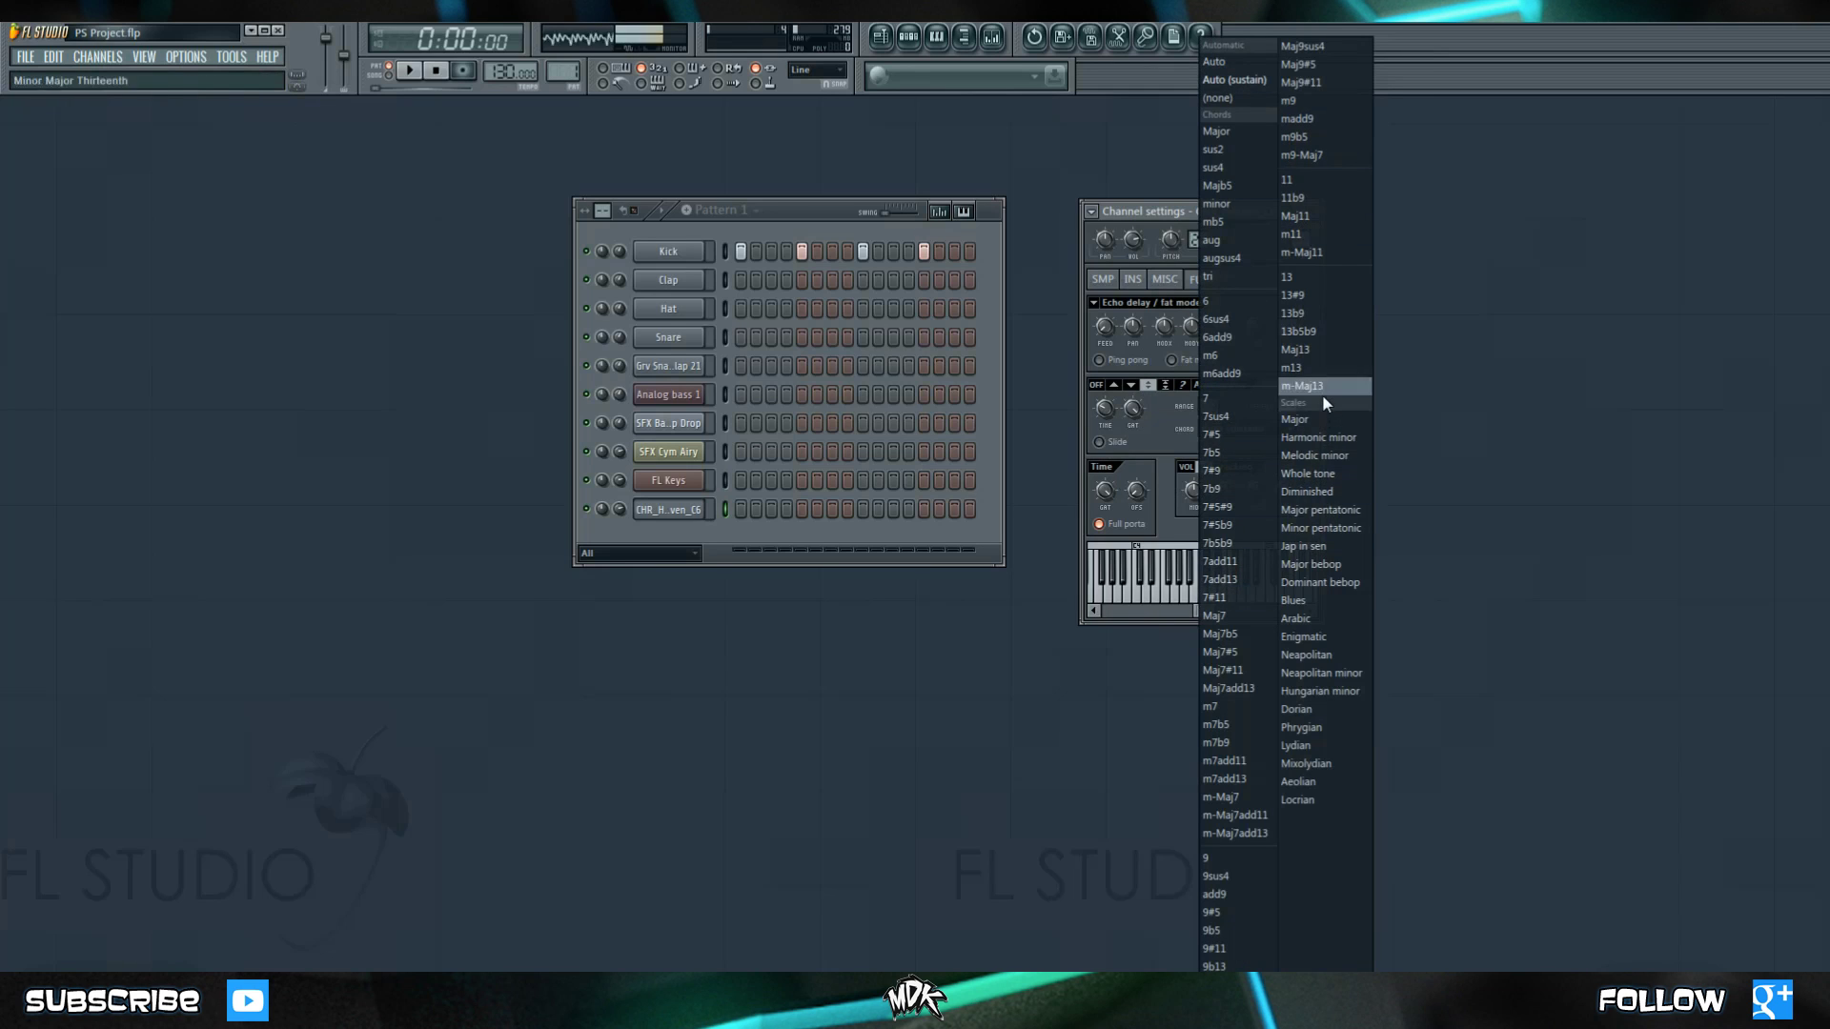
click(1332, 603)
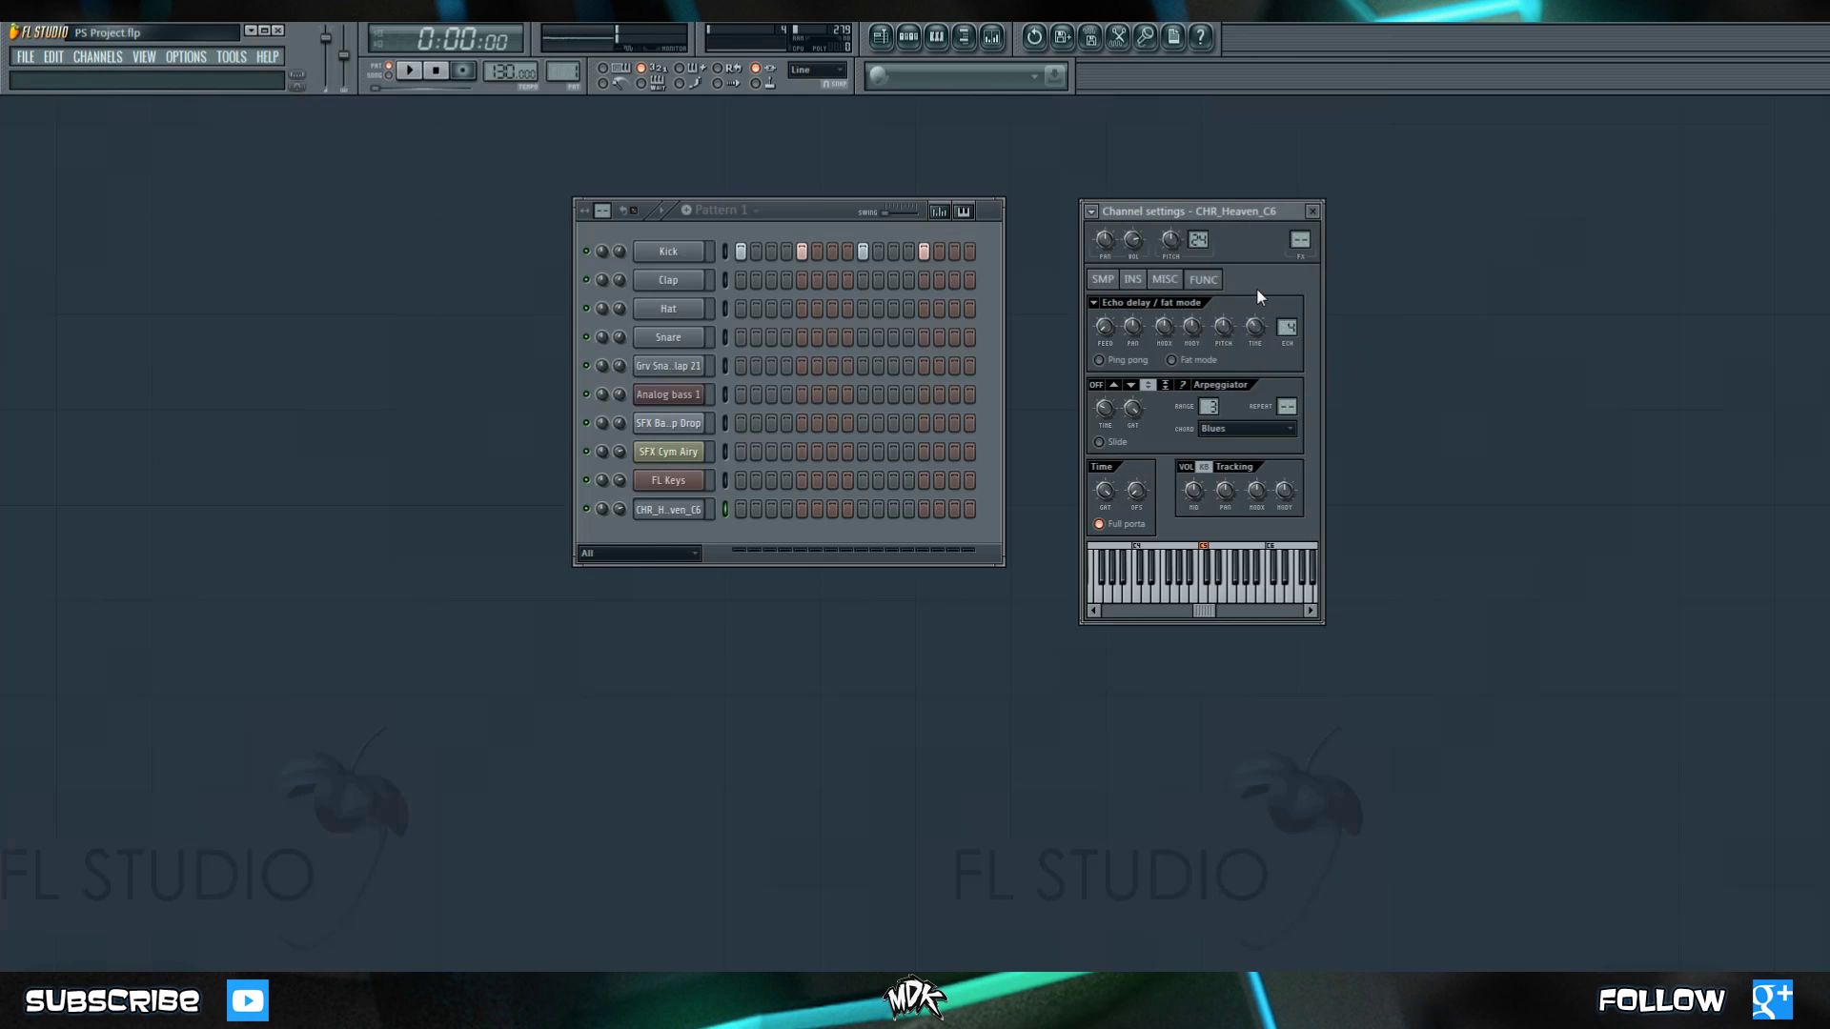
click(1102, 280)
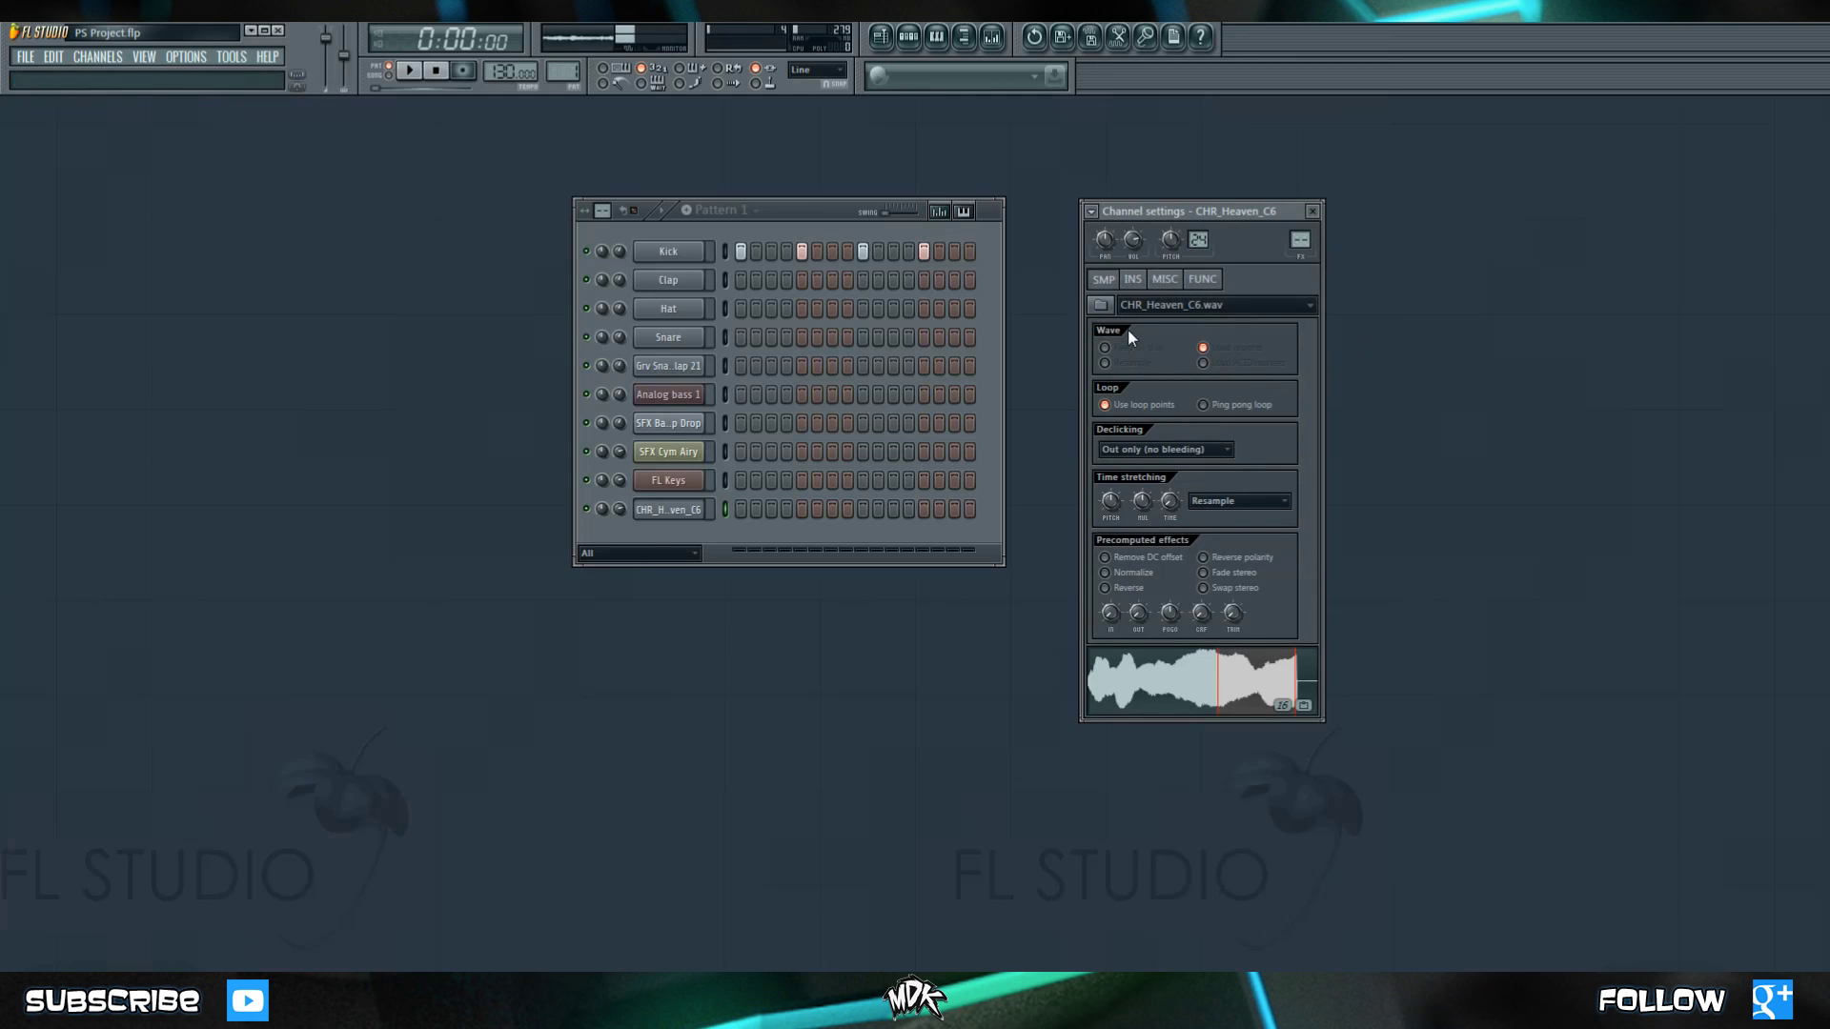